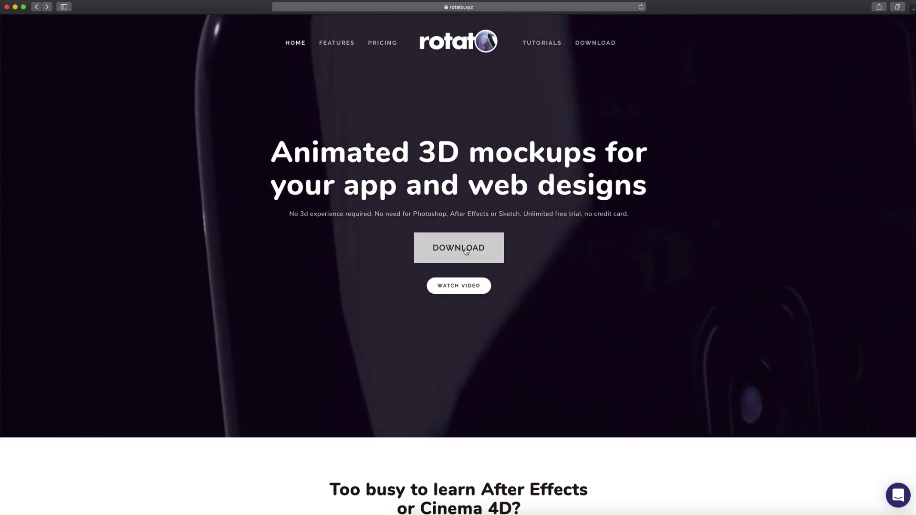
Step: Open the Rotato trial download page and check its operating system requirements
{"action": "left_click", "coordinate": [460, 248]}
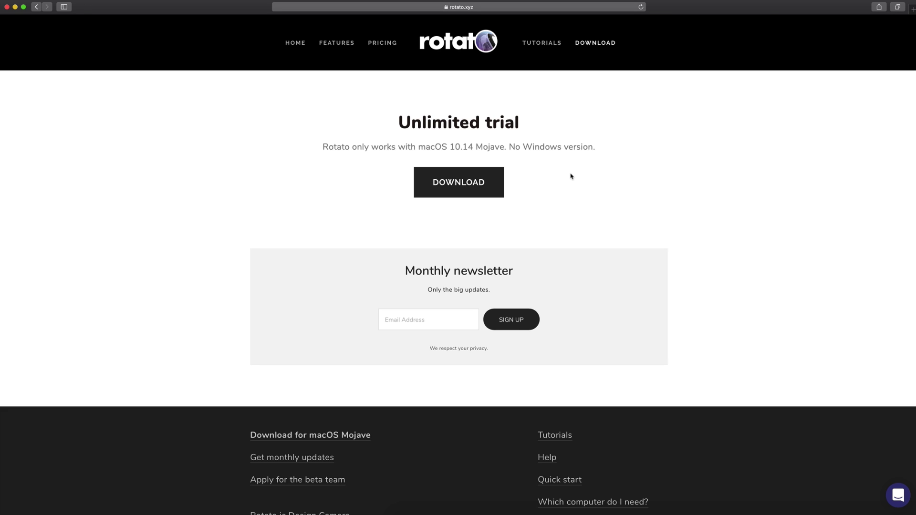
{"action": "left_click_drag", "start_coordinate": [509, 148], "coordinate": [612, 158]}
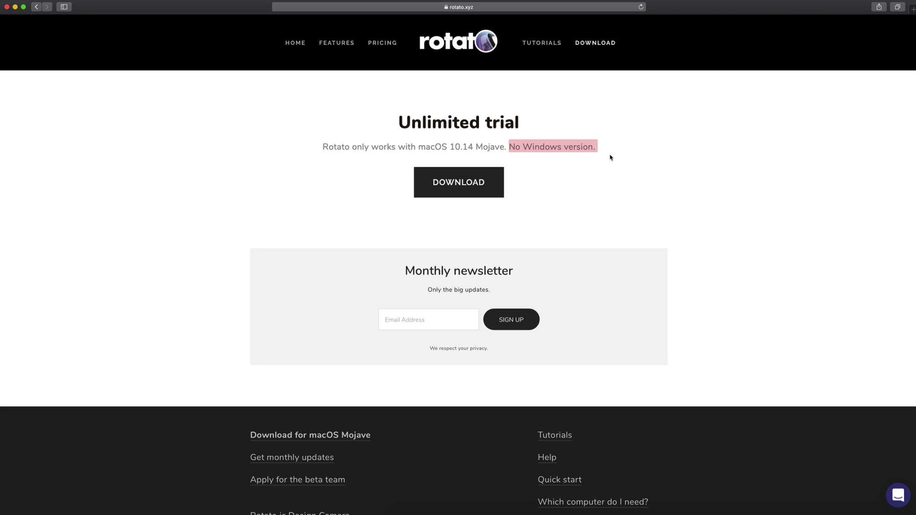
{"action": "left_click", "coordinate": [594, 169]}
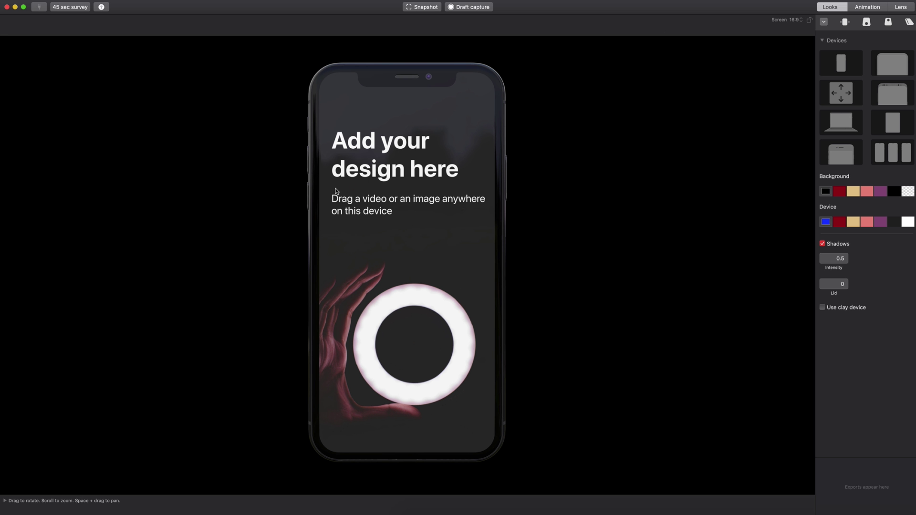
Step: Switch to Rotato, rotate the phone mockup and preview the preset camera angles, ending on the straight front view
{"action": "left_click_drag", "start_coordinate": [409, 229], "coordinate": [484, 254]}
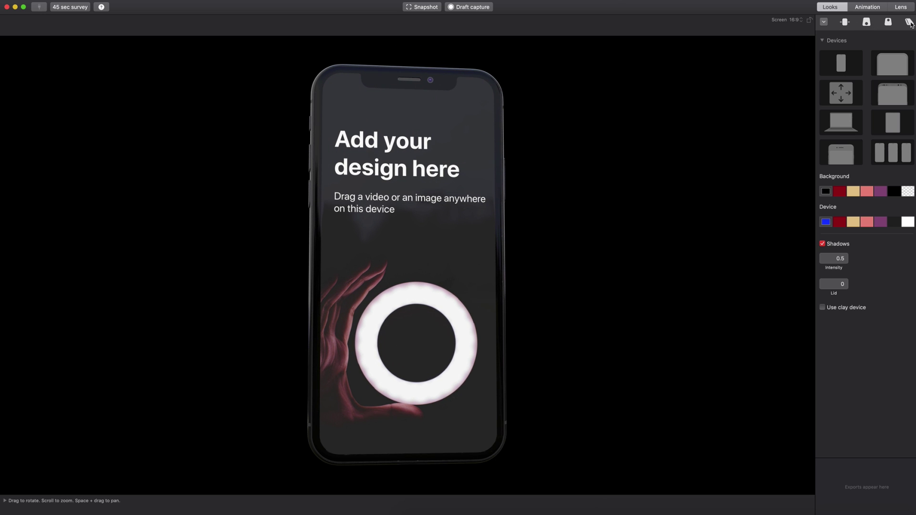
{"action": "left_click", "coordinate": [845, 22]}
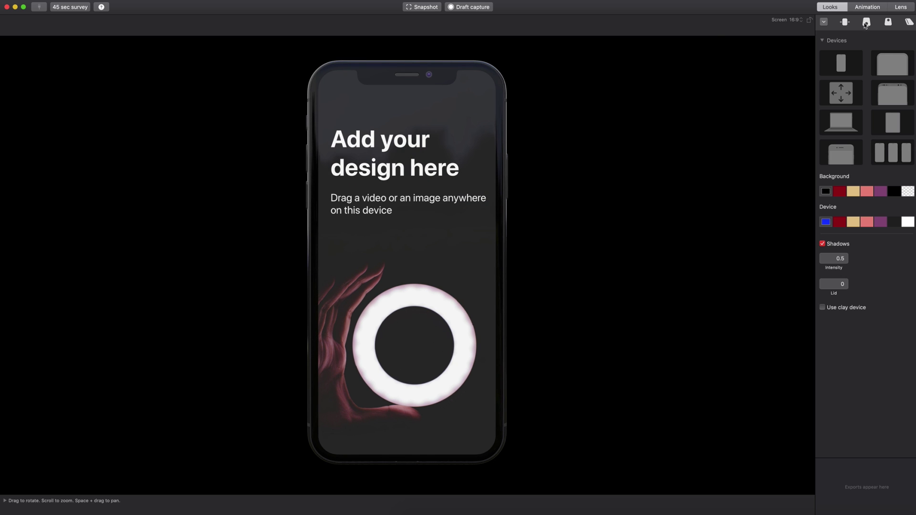
{"action": "left_click", "coordinate": [866, 22]}
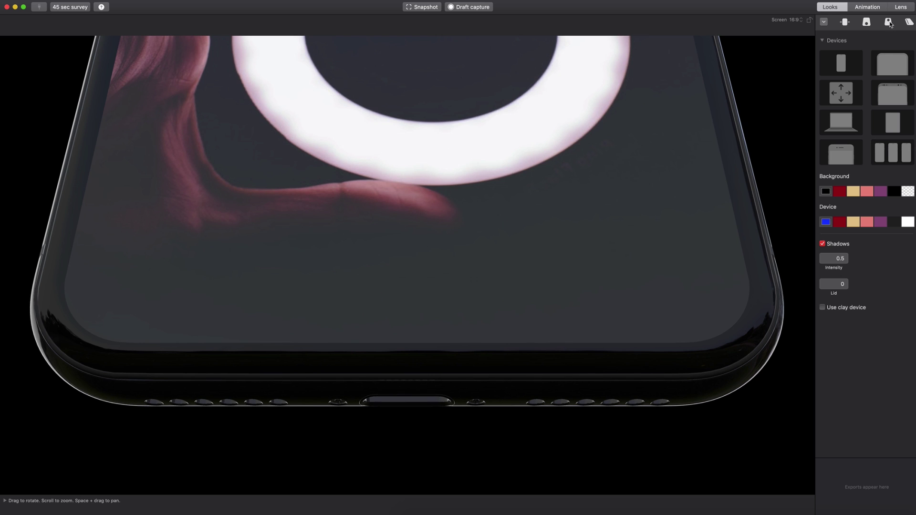
{"action": "left_click", "coordinate": [889, 22]}
{"action": "left_click", "coordinate": [909, 22]}
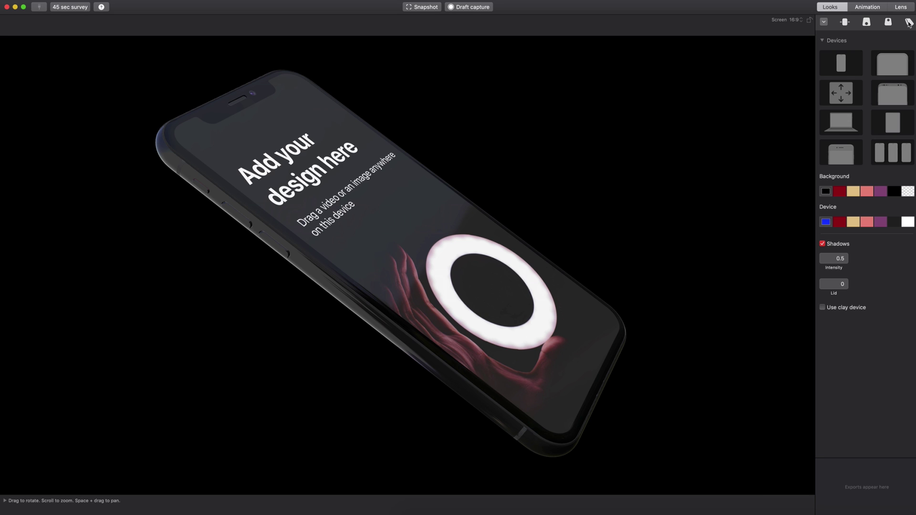
{"action": "left_click", "coordinate": [846, 22]}
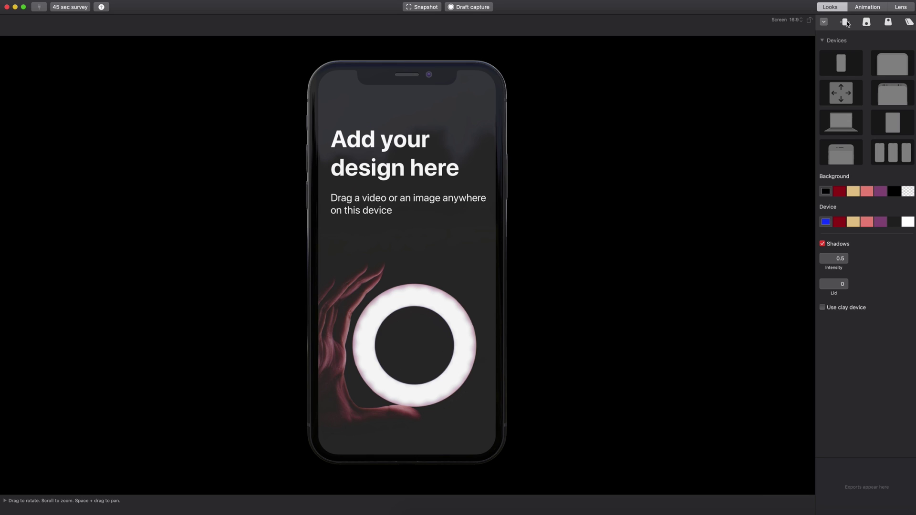
Step: Try two other device models in the scene and return to the notched iPhone
{"action": "left_click", "coordinate": [885, 64]}
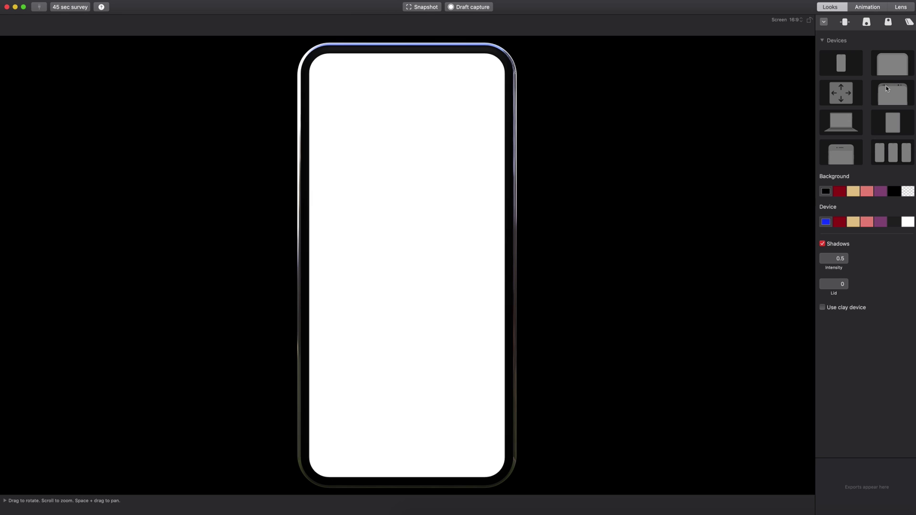
{"action": "left_click", "coordinate": [840, 130]}
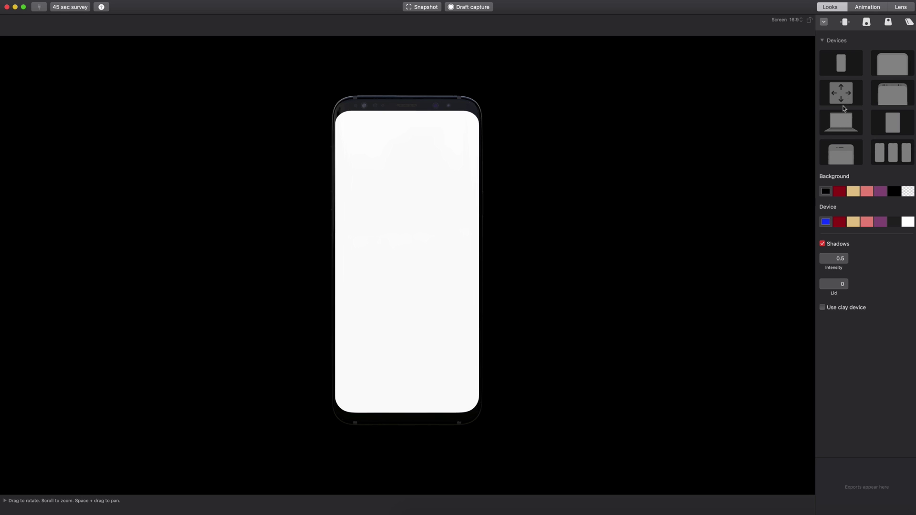
{"action": "left_click", "coordinate": [842, 65]}
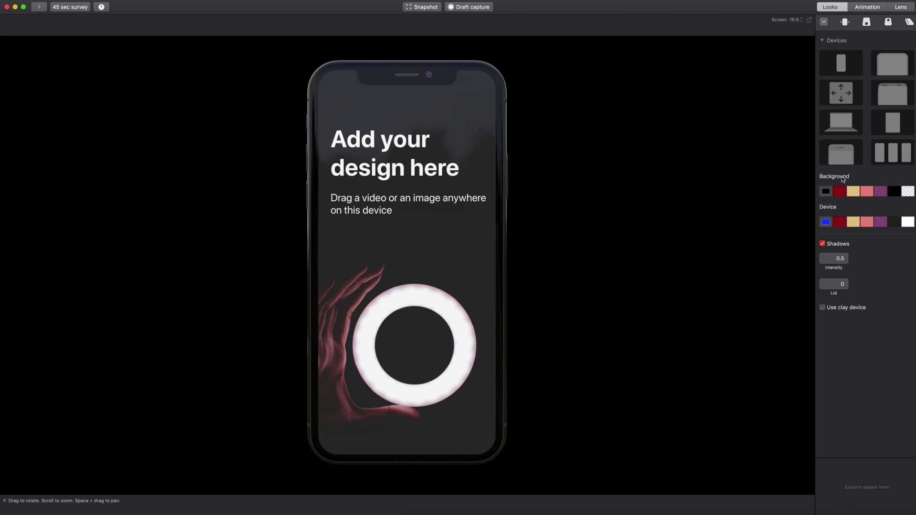
Step: Make the scene background transparent and set the shadow intensity to 0.1
{"action": "left_click", "coordinate": [904, 192]}
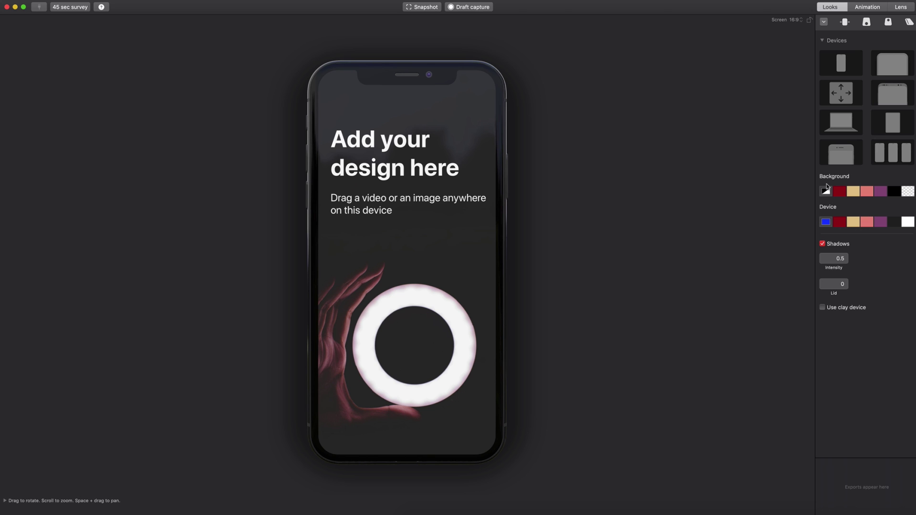
{"action": "left_click", "coordinate": [825, 222]}
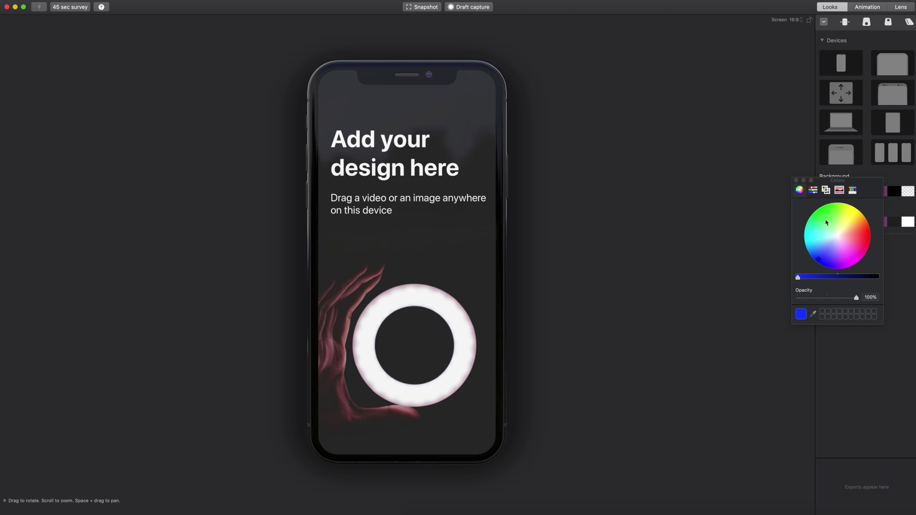
{"action": "left_click", "coordinate": [795, 180]}
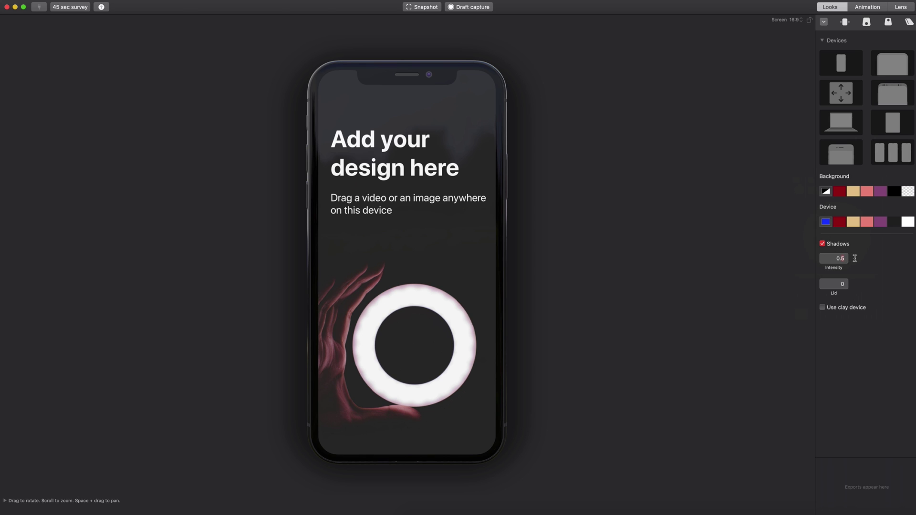
{"action": "left_click_drag", "start_coordinate": [855, 258], "coordinate": [854, 262]}
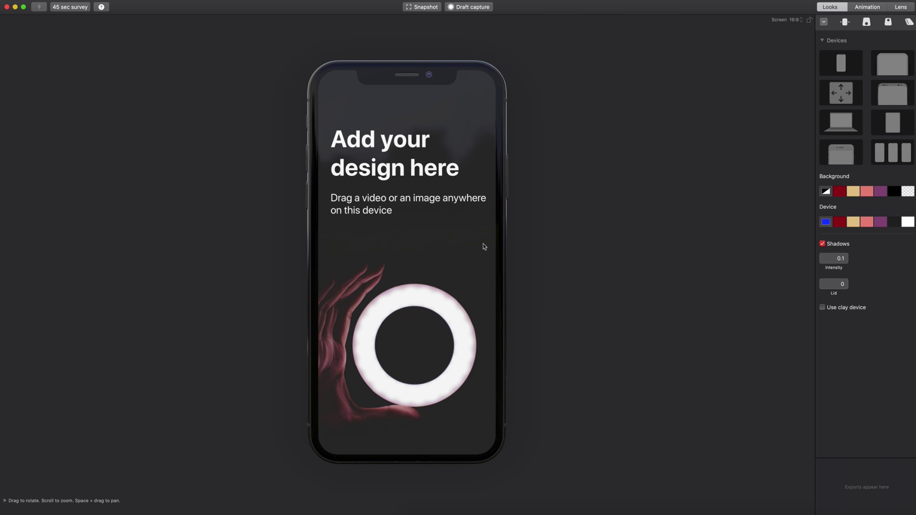
{"action": "left_click", "coordinate": [821, 308]}
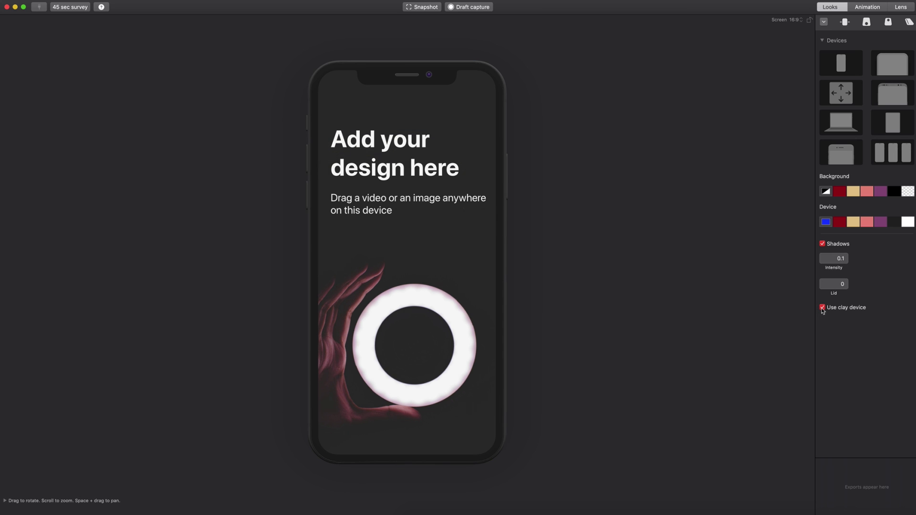
{"action": "left_click", "coordinate": [822, 308]}
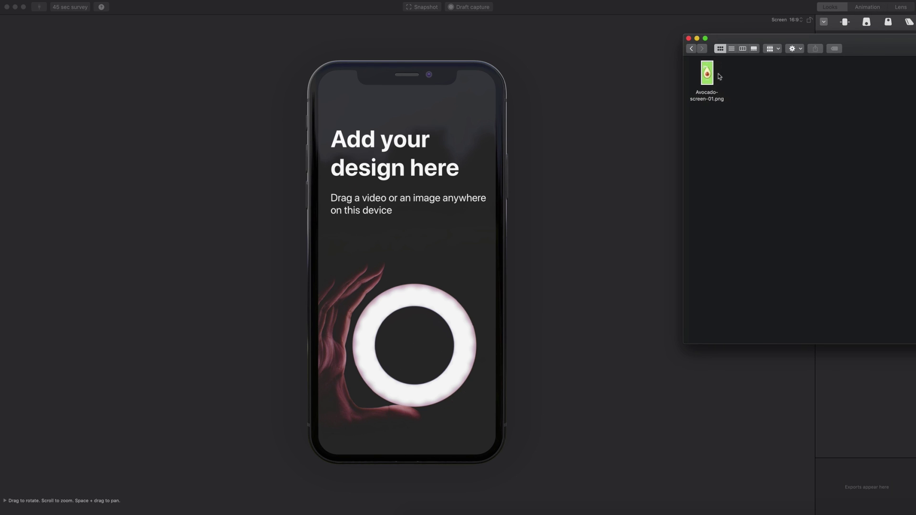
Step: Place Avocado-screen-01.png on the phone's screen and move the file window out of the way
{"action": "left_click", "coordinate": [707, 72]}
{"action": "left_click_drag", "start_coordinate": [707, 73], "coordinate": [416, 196]}
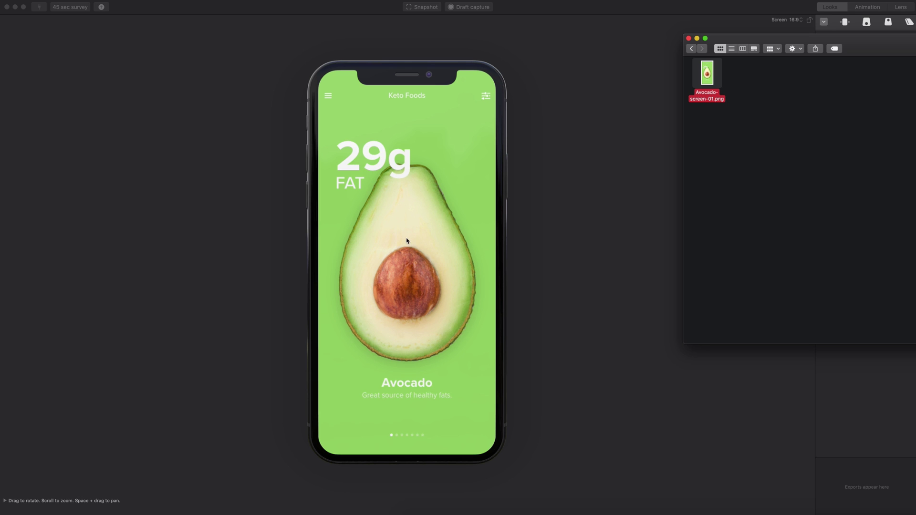
{"action": "left_click_drag", "start_coordinate": [725, 37], "coordinate": [914, 18]}
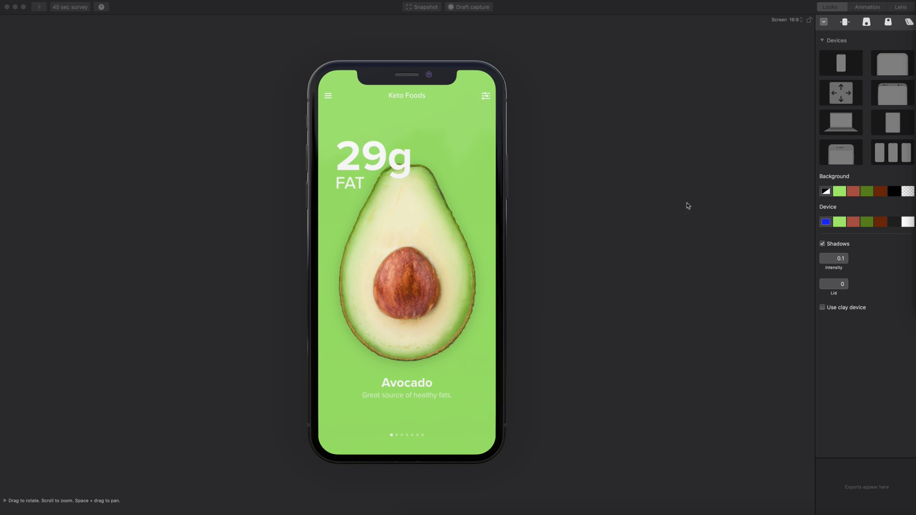
Step: Set both the background and the device to the light green from the design, and turn on the clay device look
{"action": "left_click", "coordinate": [839, 191]}
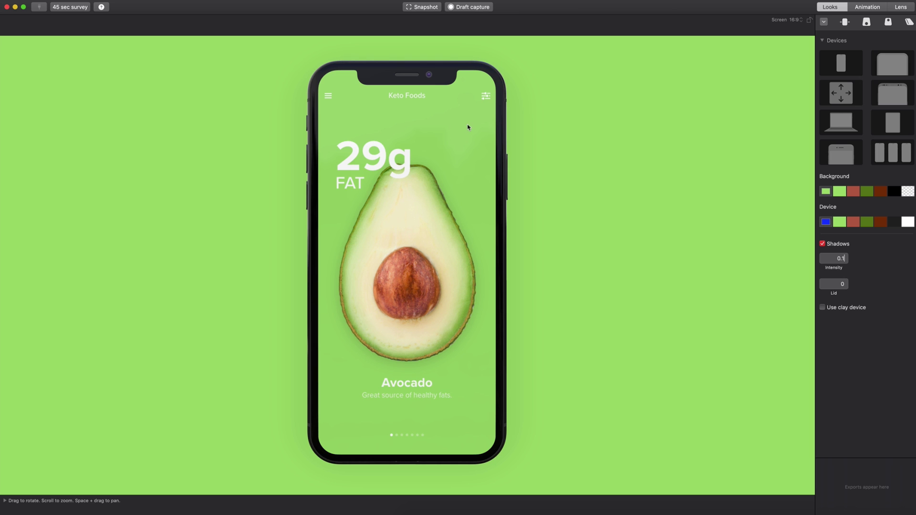
{"action": "left_click", "coordinate": [842, 224]}
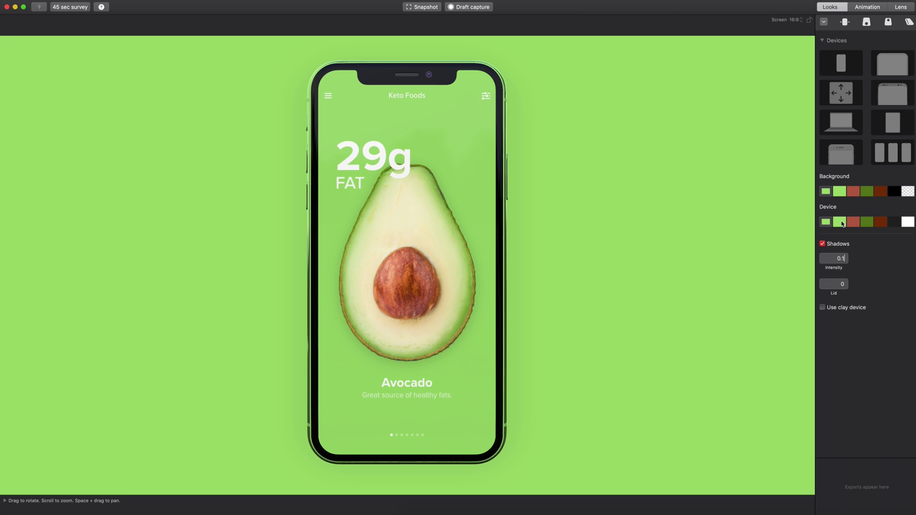
{"action": "left_click", "coordinate": [822, 308]}
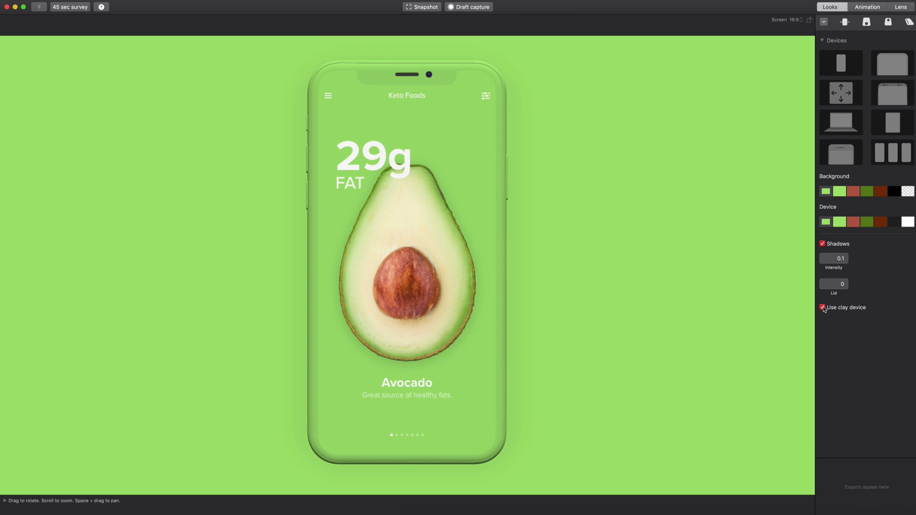
{"action": "left_click_drag", "start_coordinate": [621, 282], "coordinate": [419, 258]}
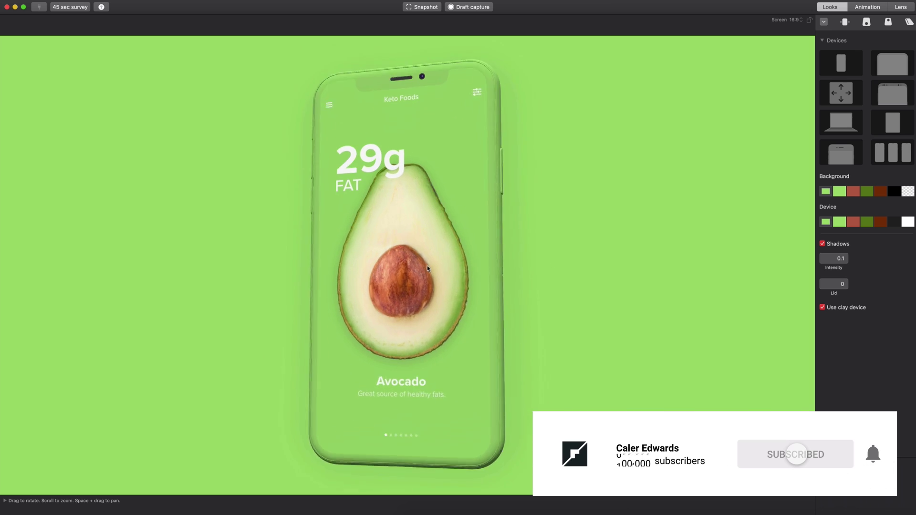
Step: Try the Dribbble 4:3 canvas ratio and return to Screen 16:9
{"action": "left_click", "coordinate": [795, 21]}
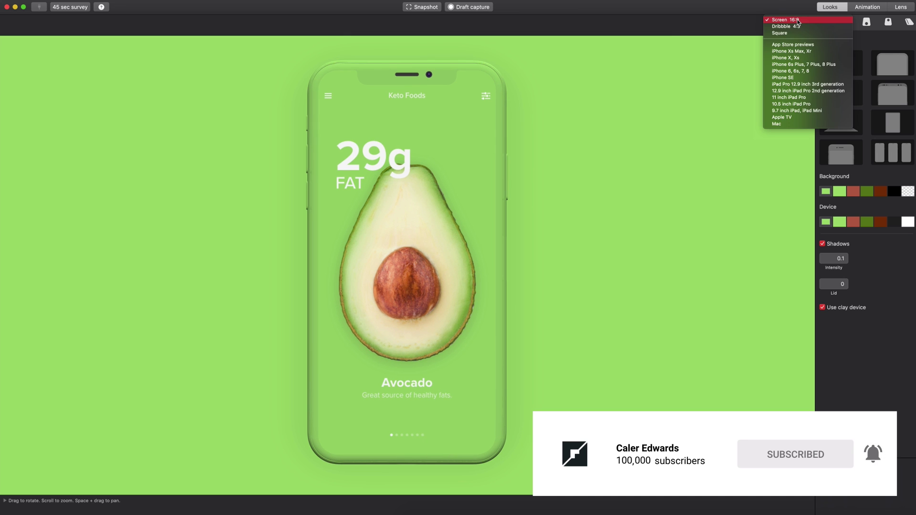
{"action": "left_click", "coordinate": [786, 26]}
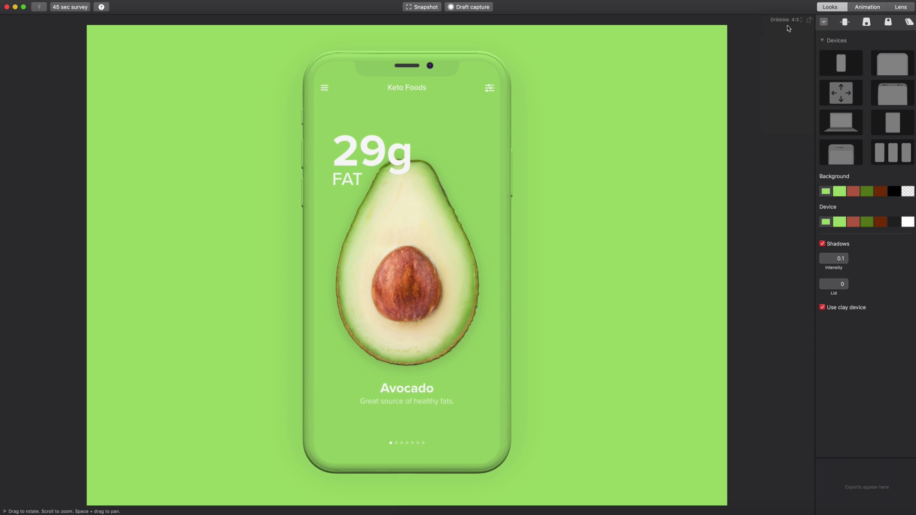
{"action": "left_click", "coordinate": [800, 19]}
{"action": "left_click", "coordinate": [783, 13]}
{"action": "left_click", "coordinate": [782, 20]}
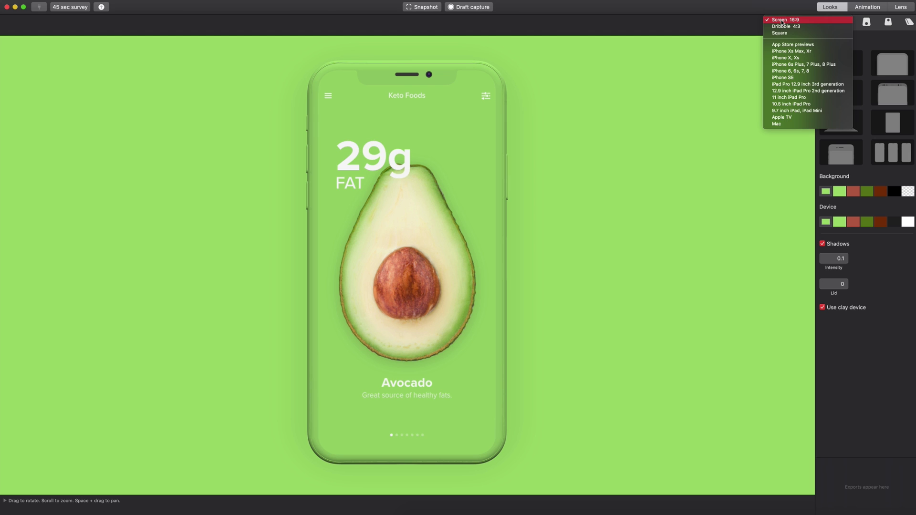
{"action": "left_click", "coordinate": [782, 20]}
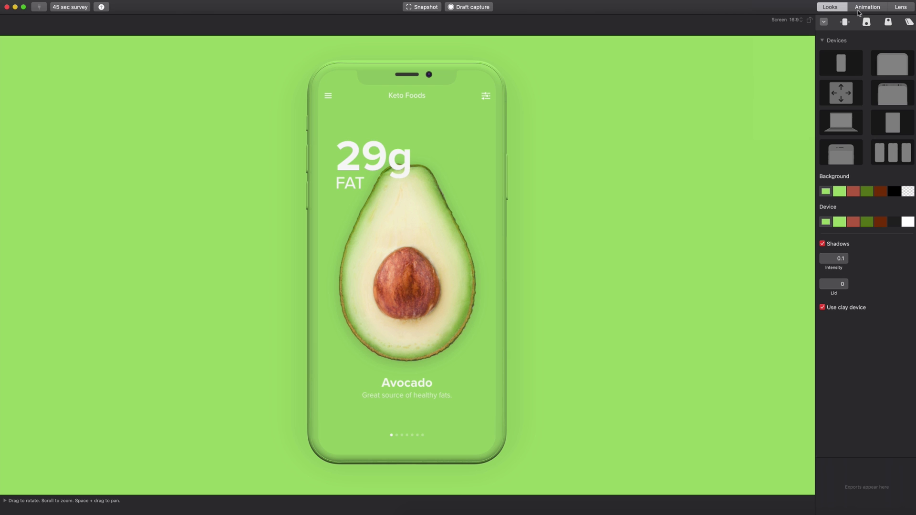
Step: Review the animation resolution options, keeping 1080p, and play the first two preset animations
{"action": "left_click", "coordinate": [862, 8]}
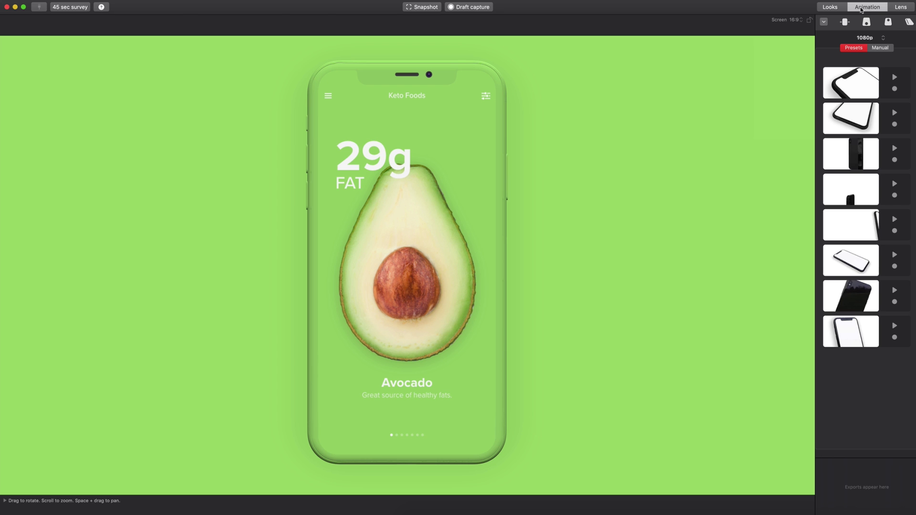
{"action": "left_click", "coordinate": [864, 38]}
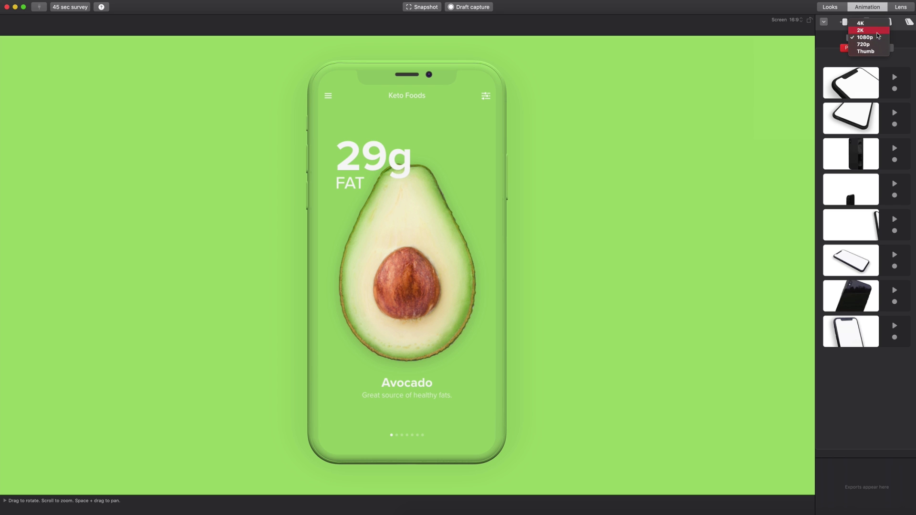
{"action": "left_click", "coordinate": [848, 41]}
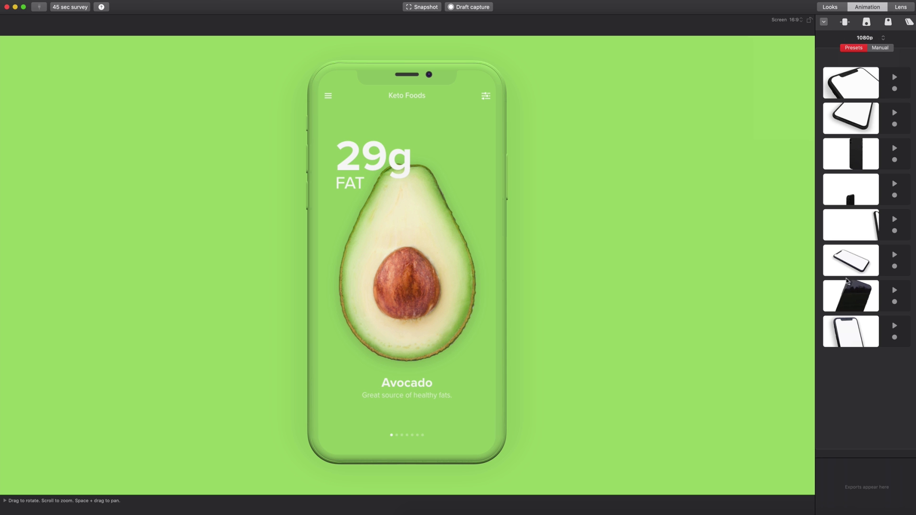
{"action": "left_click", "coordinate": [895, 78]}
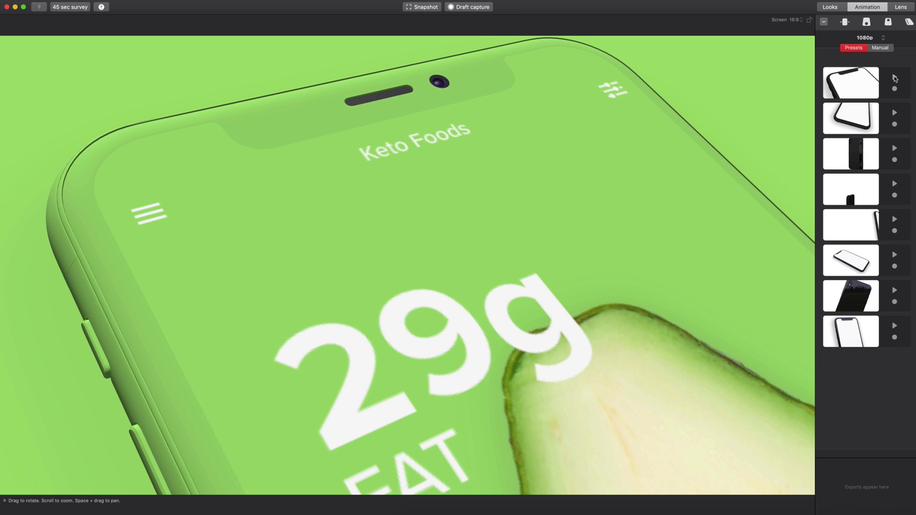
{"action": "left_click", "coordinate": [895, 113]}
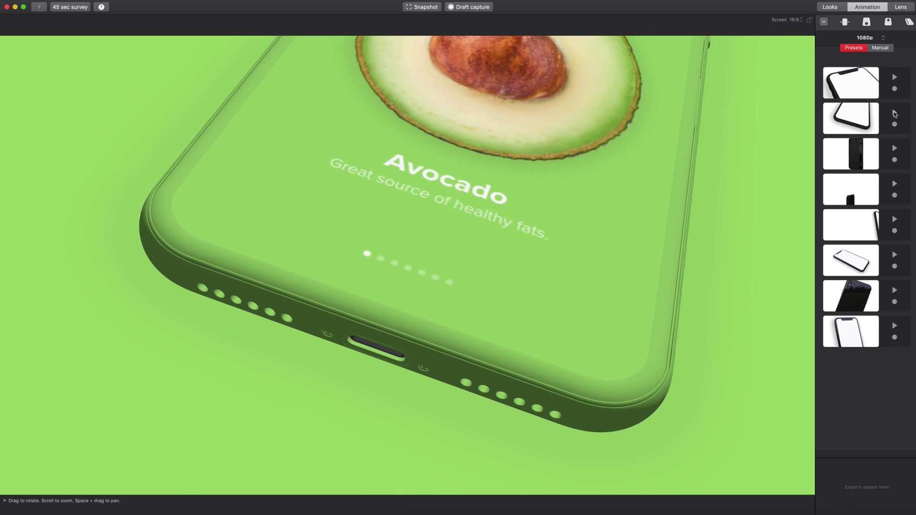
Step: Start a manual animation with the current view, then rotate to the phone's back camera and add that as a second view
{"action": "left_click", "coordinate": [880, 48]}
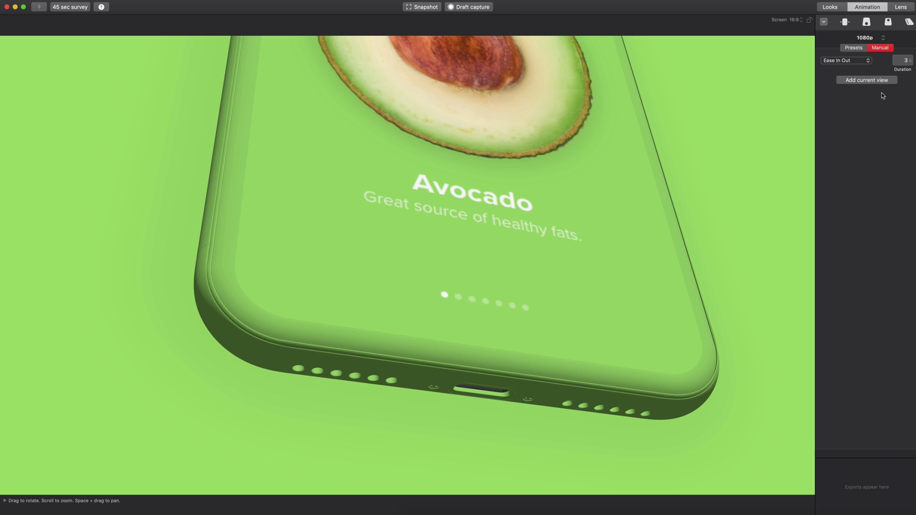
{"action": "left_click", "coordinate": [872, 82]}
{"action": "left_click_drag", "start_coordinate": [542, 123], "coordinate": [526, 123]}
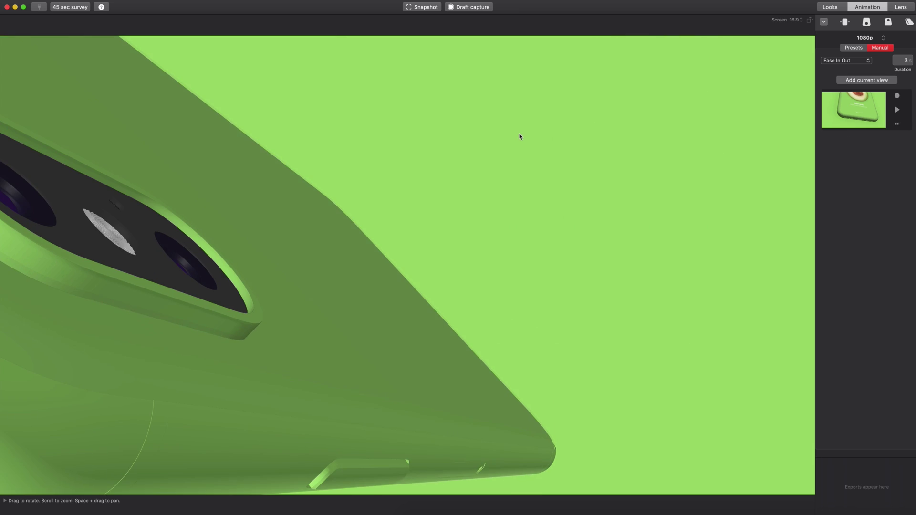
{"action": "left_click", "coordinate": [866, 82]}
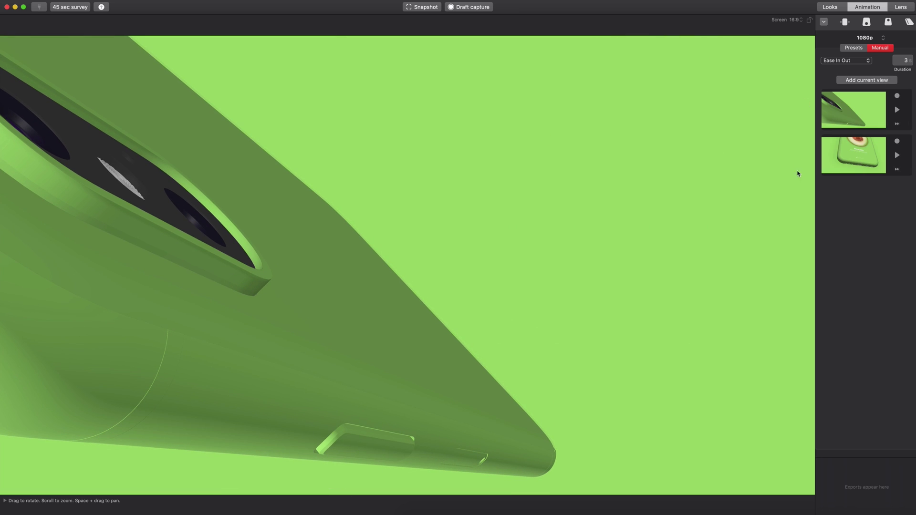
Step: Play the two saved camera views, and add the upper front of the phone as a third view
{"action": "left_click", "coordinate": [897, 156]}
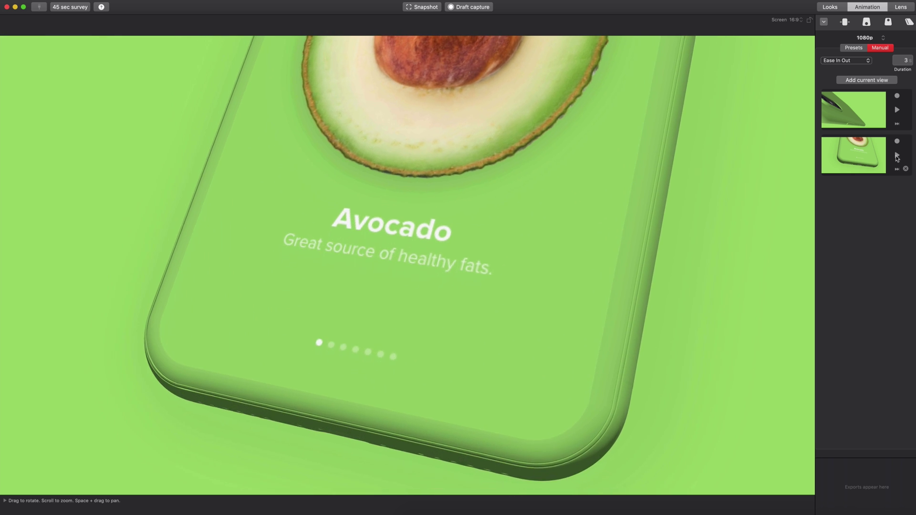
{"action": "left_click", "coordinate": [897, 110]}
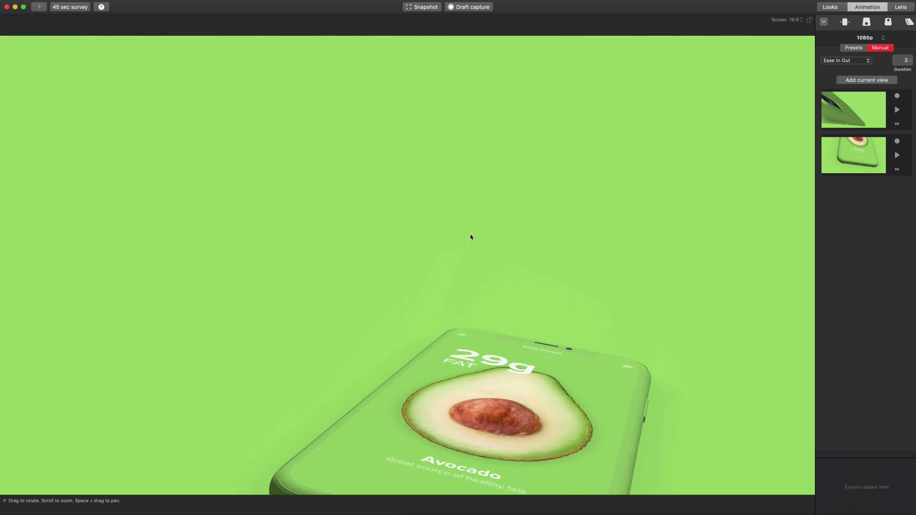
{"action": "left_click", "coordinate": [877, 80]}
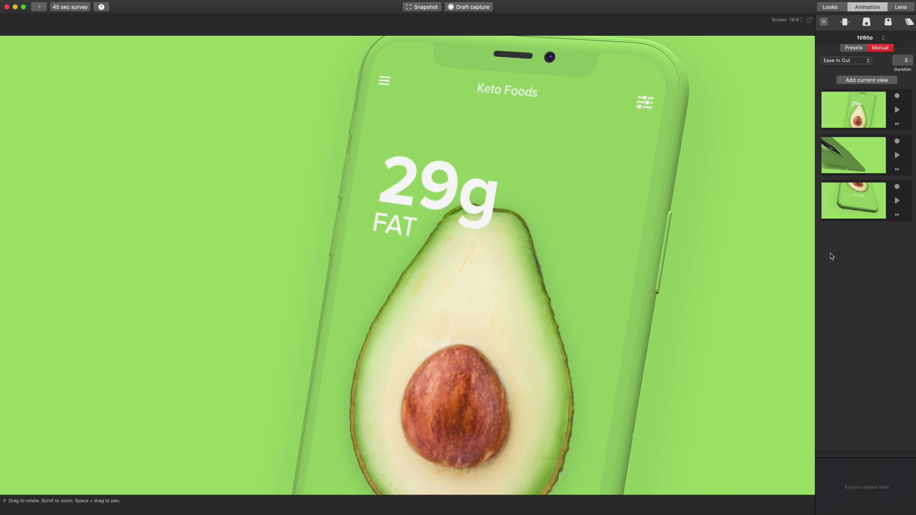
Step: Play the three saved views in turn, and return to the preset animations with the camera facing the phone's front
{"action": "left_click", "coordinate": [898, 204]}
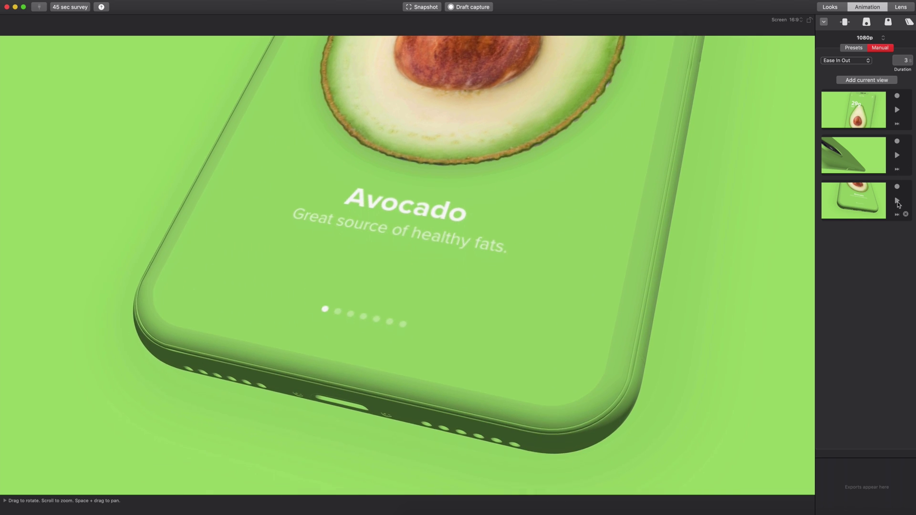
{"action": "left_click", "coordinate": [898, 156]}
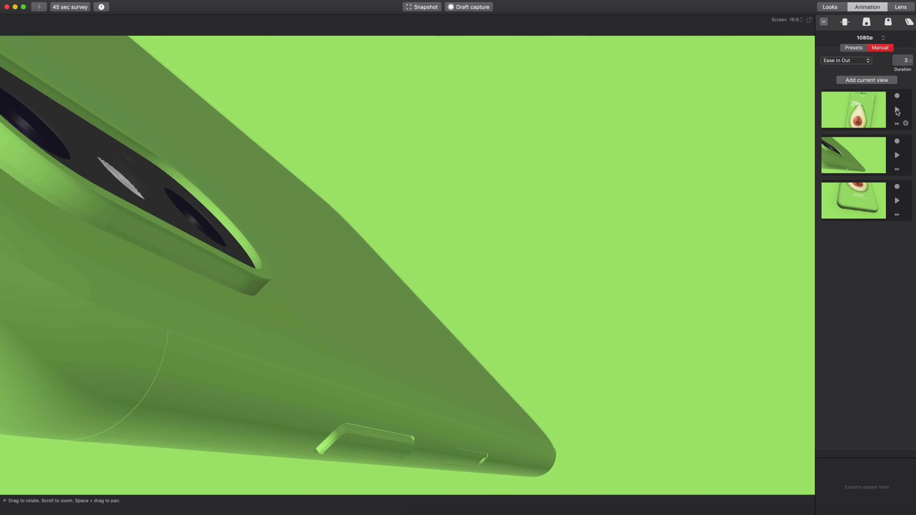
{"action": "left_click", "coordinate": [896, 110]}
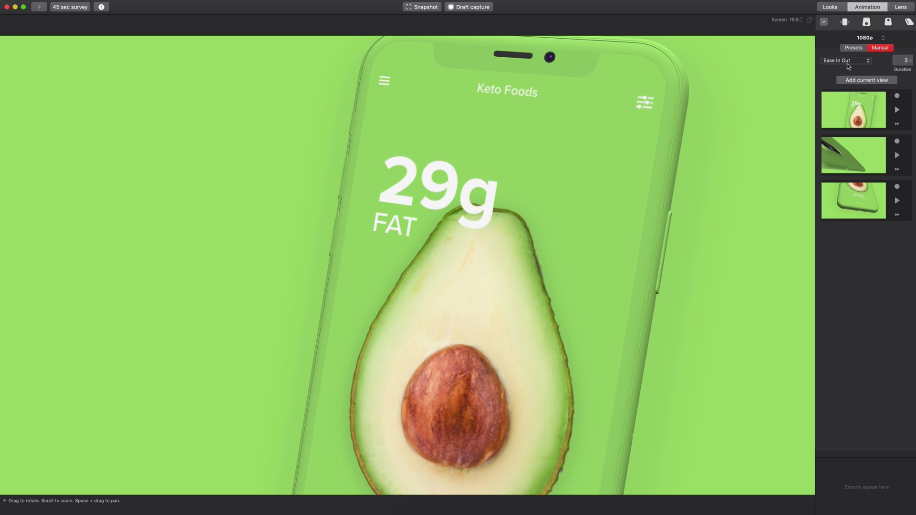
{"action": "left_click", "coordinate": [854, 48]}
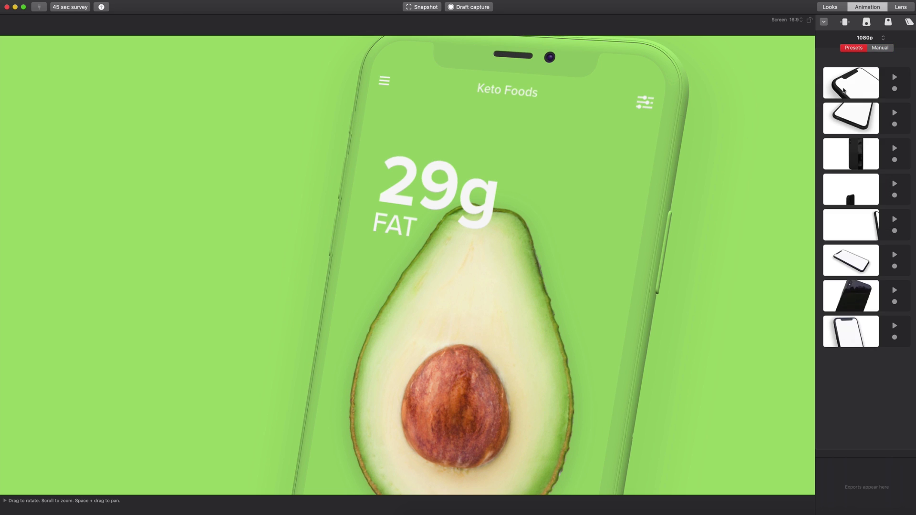
{"action": "left_click", "coordinate": [843, 22]}
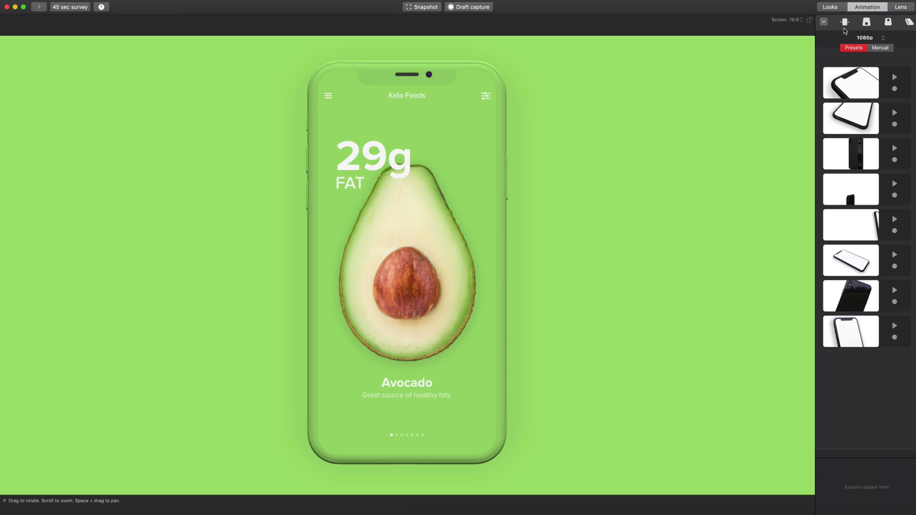
Step: Change the environment lighting, comparing several environments on the phone's back, and return to the straight front view
{"action": "left_click", "coordinate": [904, 8]}
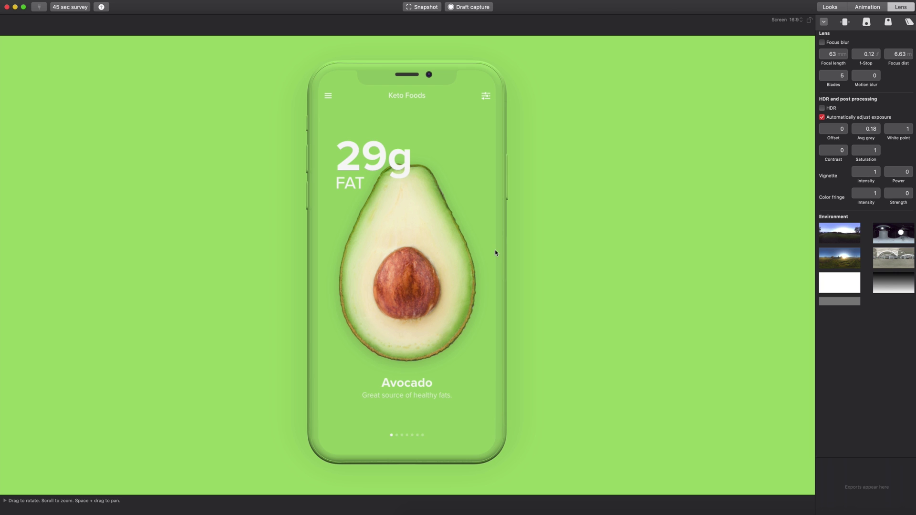
{"action": "left_click_drag", "start_coordinate": [376, 260], "coordinate": [516, 263]}
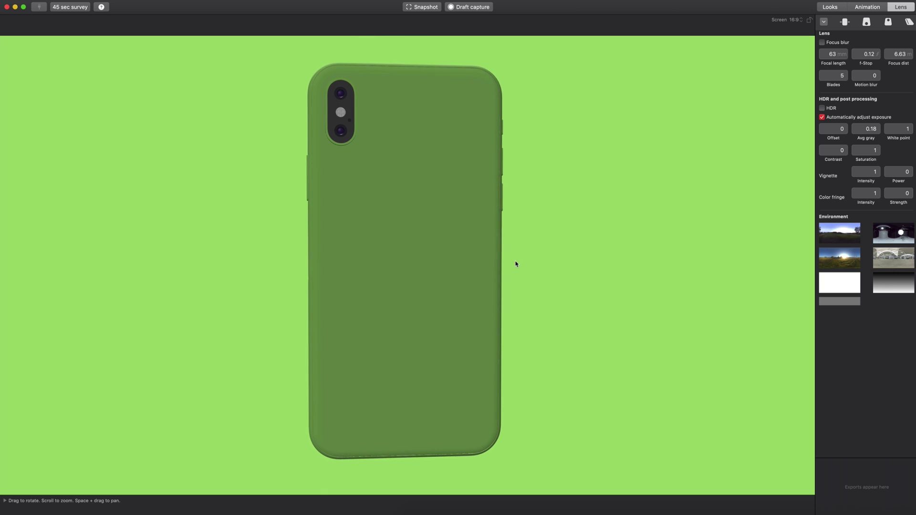
{"action": "left_click", "coordinate": [833, 237]}
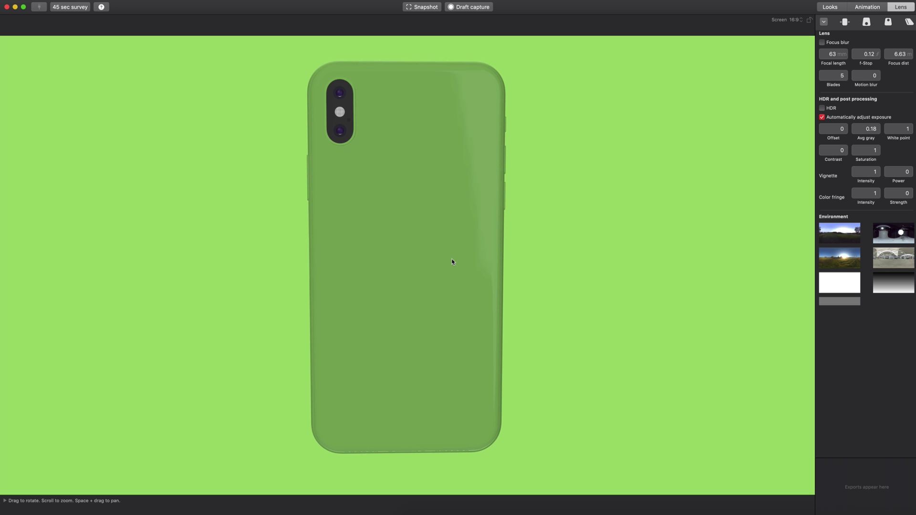
{"action": "left_click_drag", "start_coordinate": [449, 260], "coordinate": [466, 259]}
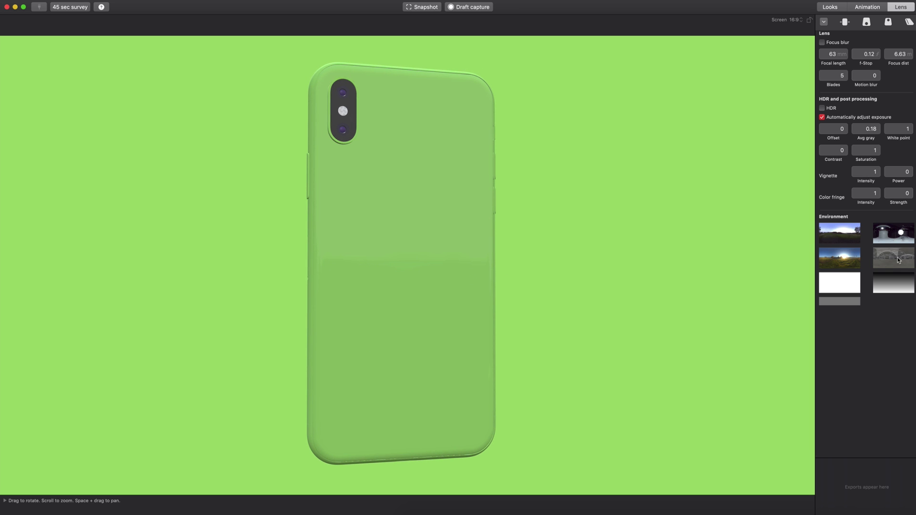
{"action": "mouse_move", "coordinate": [437, 276]}
{"action": "left_mouse_down"}
{"action": "mouse_move", "coordinate": [372, 276]}
{"action": "mouse_move", "coordinate": [434, 273]}
{"action": "left_mouse_up"}
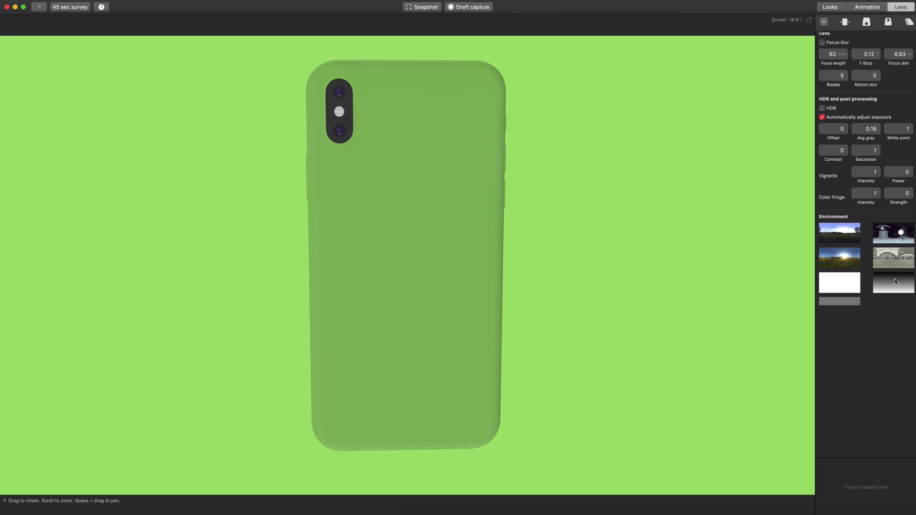
{"action": "left_click_drag", "start_coordinate": [464, 261], "coordinate": [494, 249]}
{"action": "left_click", "coordinate": [845, 22]}
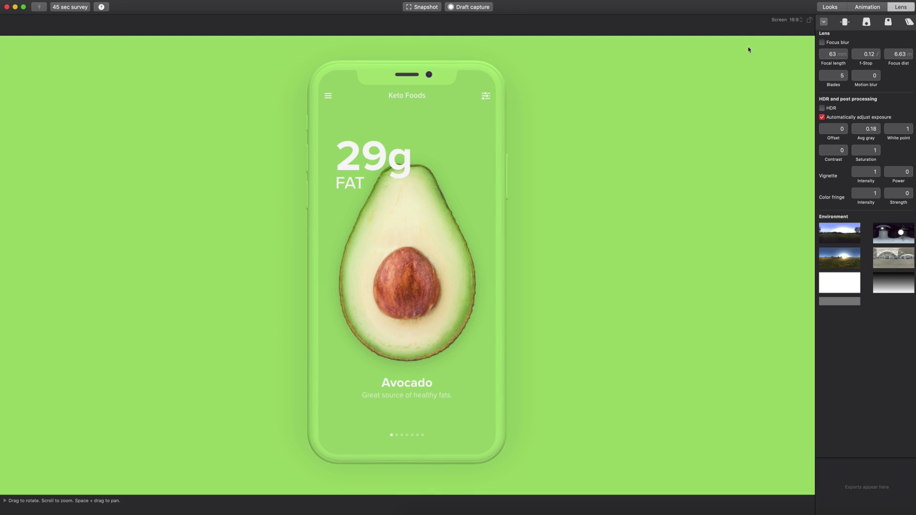
Step: Take a snapshot of the front view and record a draft video of the first, third, fifth and last preset animations
{"action": "left_click", "coordinate": [865, 7]}
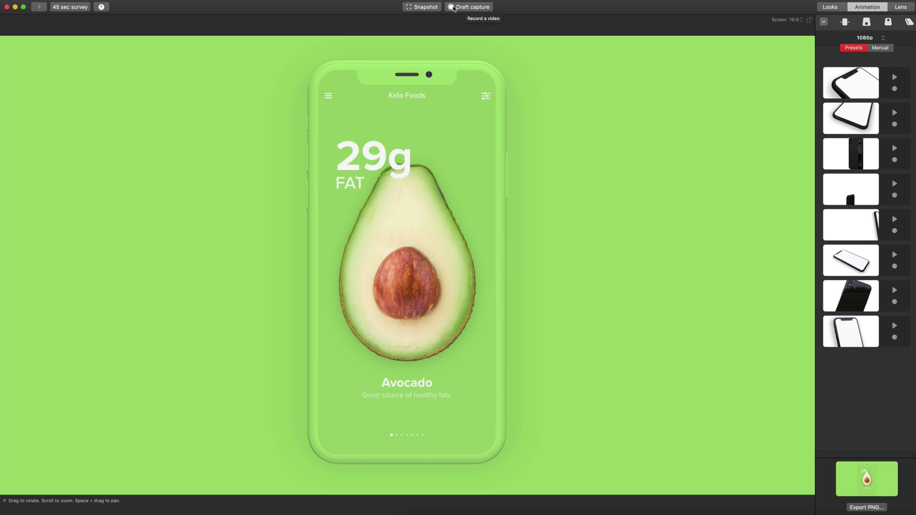
{"action": "left_click", "coordinate": [454, 8]}
{"action": "left_click", "coordinate": [895, 77]}
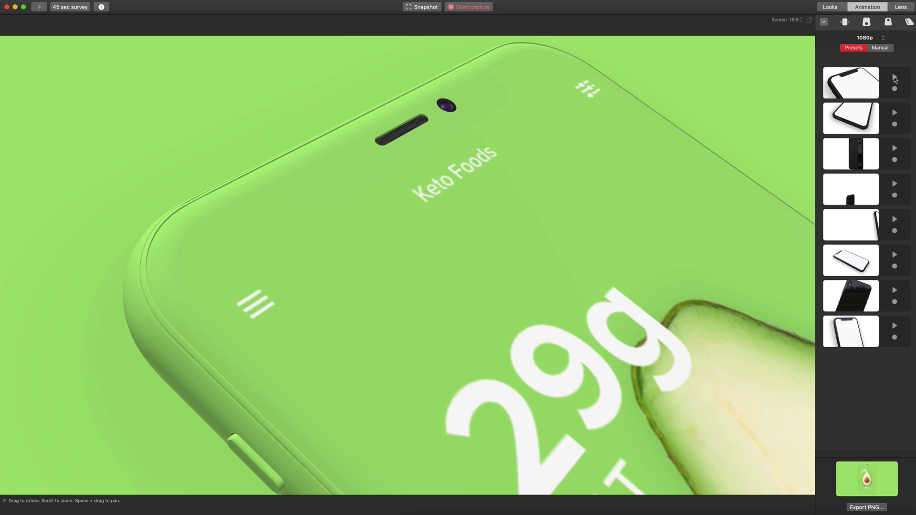
{"action": "left_click", "coordinate": [894, 148]}
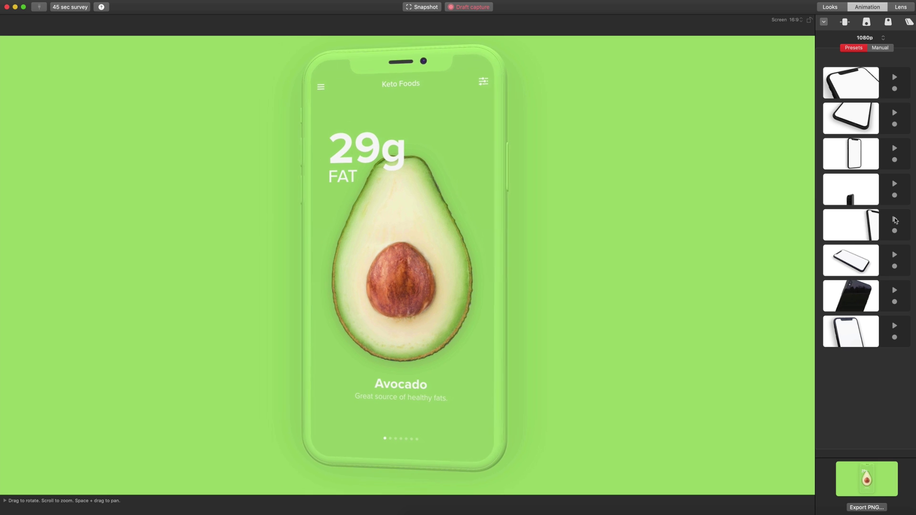
{"action": "left_click", "coordinate": [894, 219]}
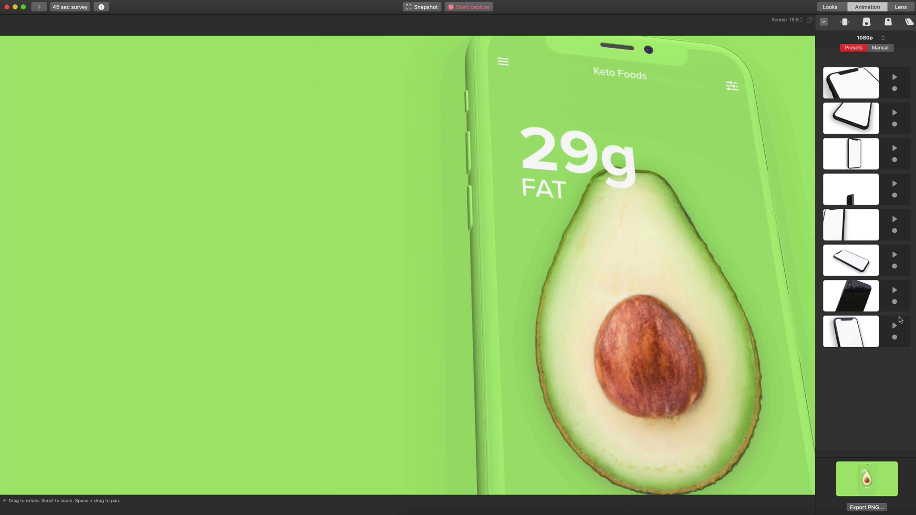
{"action": "left_click", "coordinate": [895, 326]}
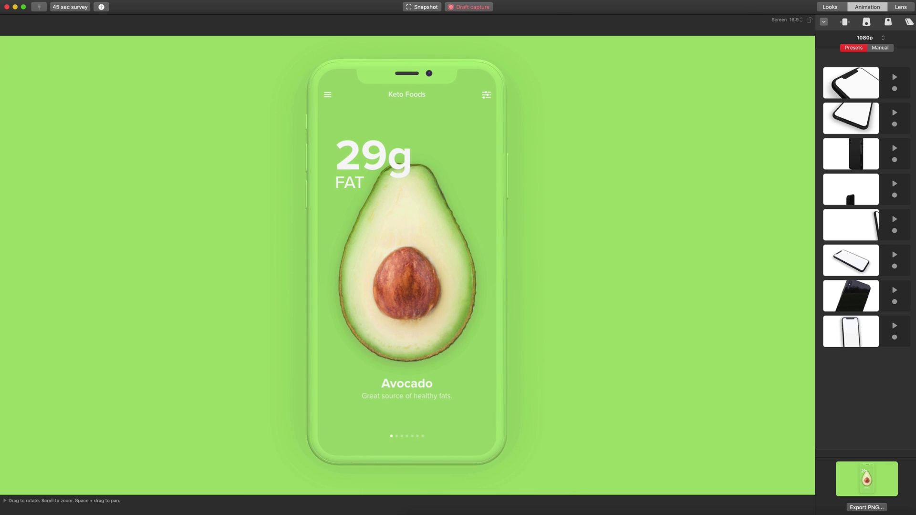
{"action": "left_click", "coordinate": [451, 7]}
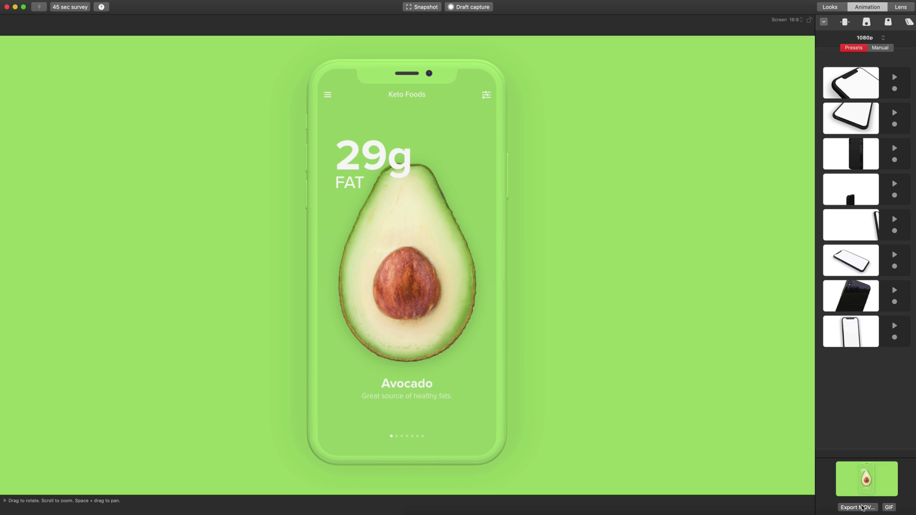
{"action": "left_click", "coordinate": [861, 508]}
Step: Install the Adobe XD plugin for Rotato and switch to the Keto-app-foods design in Adobe XD
{"action": "left_click", "coordinate": [34, 1]}
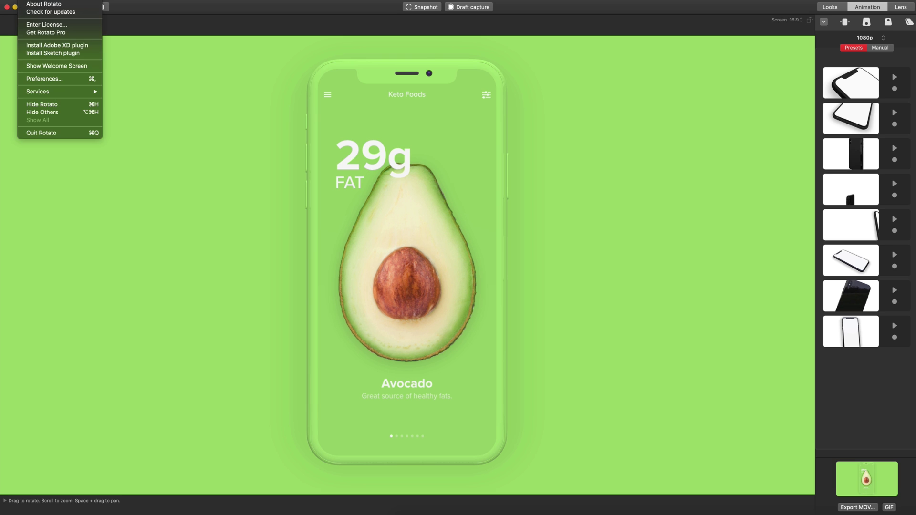
{"action": "left_click", "coordinate": [56, 45]}
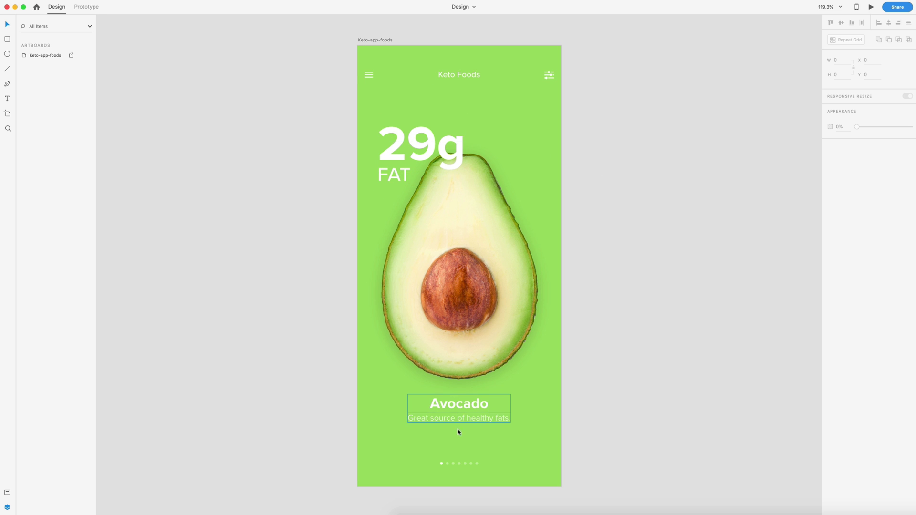
Step: Look through the layers of the Keto-app-foods artboard, selecting its groups and the avocado image one after another
{"action": "left_click", "coordinate": [25, 56]}
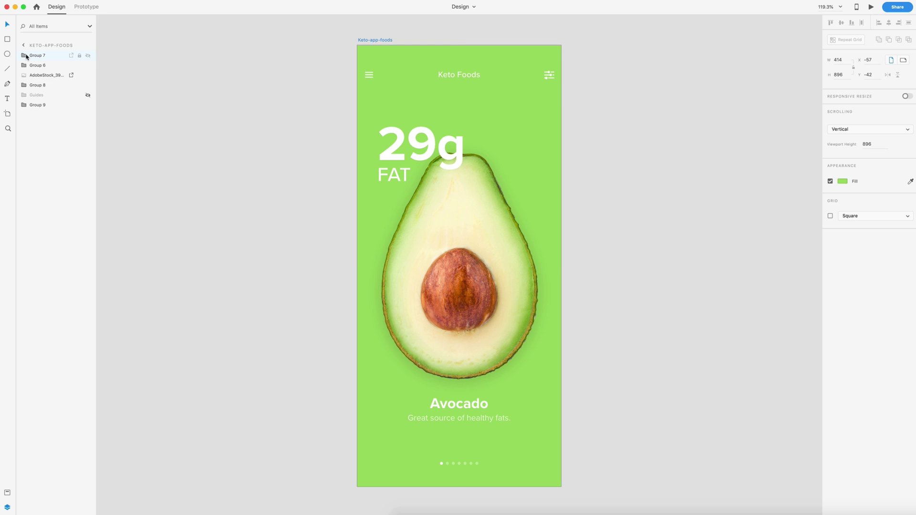
{"action": "left_click", "coordinate": [36, 57]}
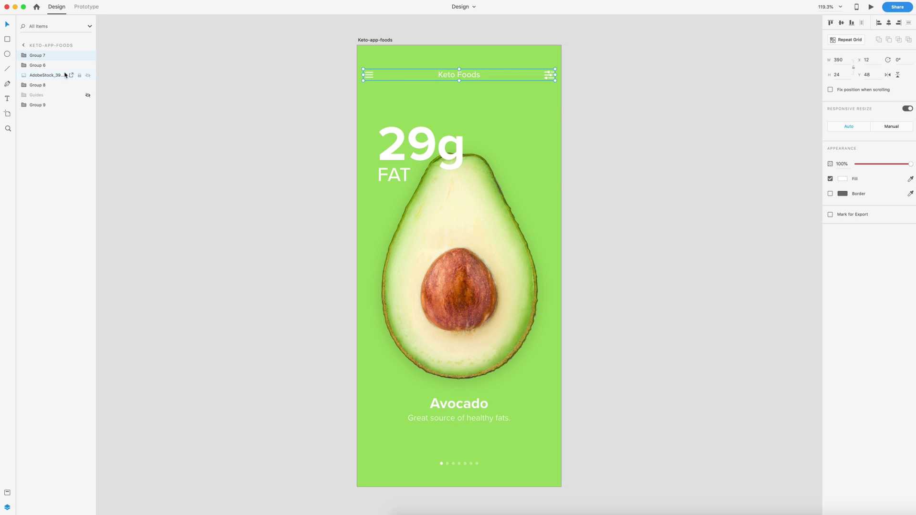
{"action": "left_click", "coordinate": [35, 65]}
{"action": "left_click", "coordinate": [32, 76]}
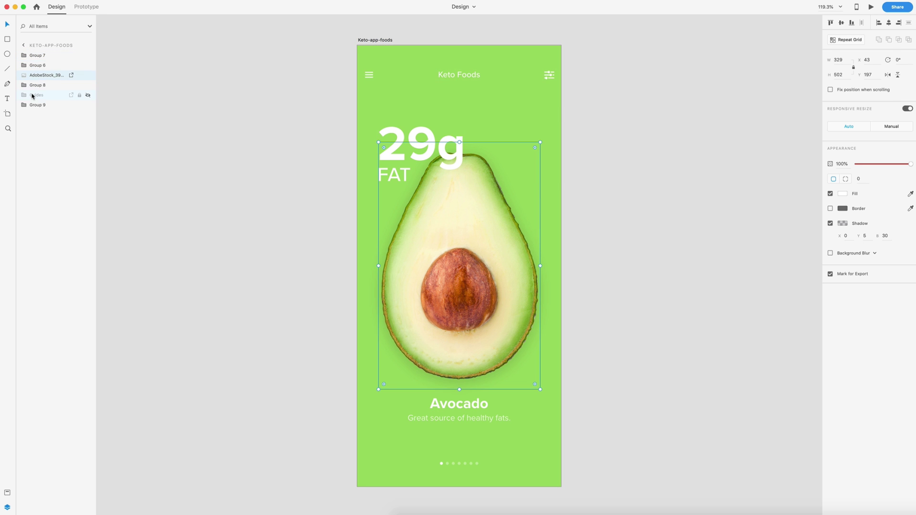
{"action": "left_click", "coordinate": [34, 86]}
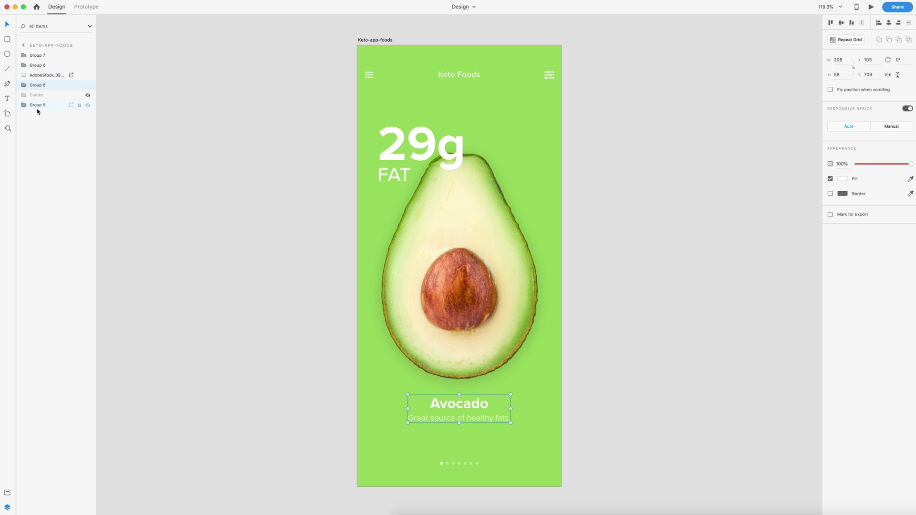
{"action": "left_click", "coordinate": [38, 105]}
{"action": "left_click", "coordinate": [473, 32]}
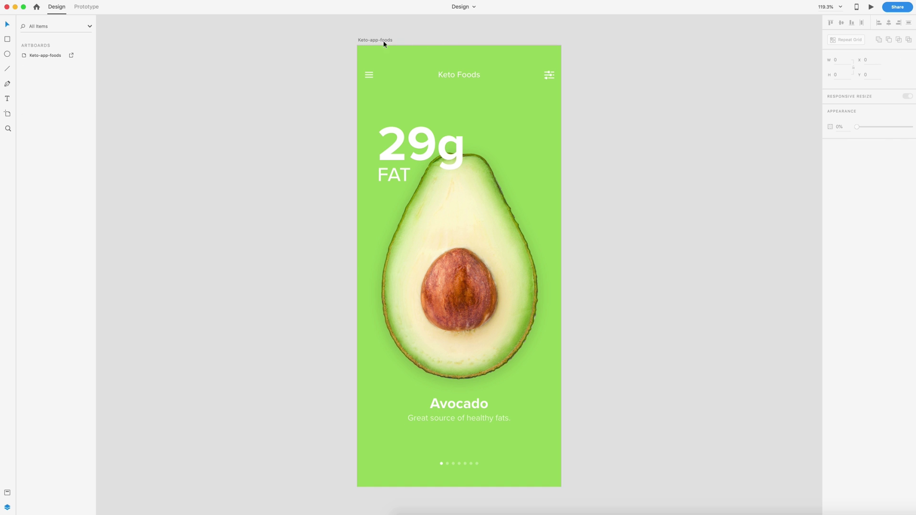
Step: Explode the whole Keto-app-foods artboard in Rotato using the Rotato plugin
{"action": "left_click", "coordinate": [372, 40]}
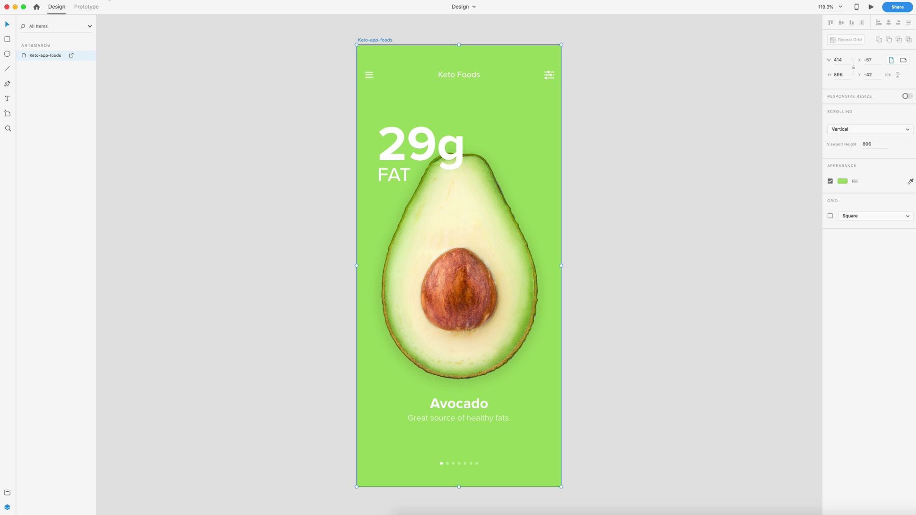
{"action": "left_click", "coordinate": [109, 0]}
{"action": "mouse_move", "coordinate": [114, 51]}
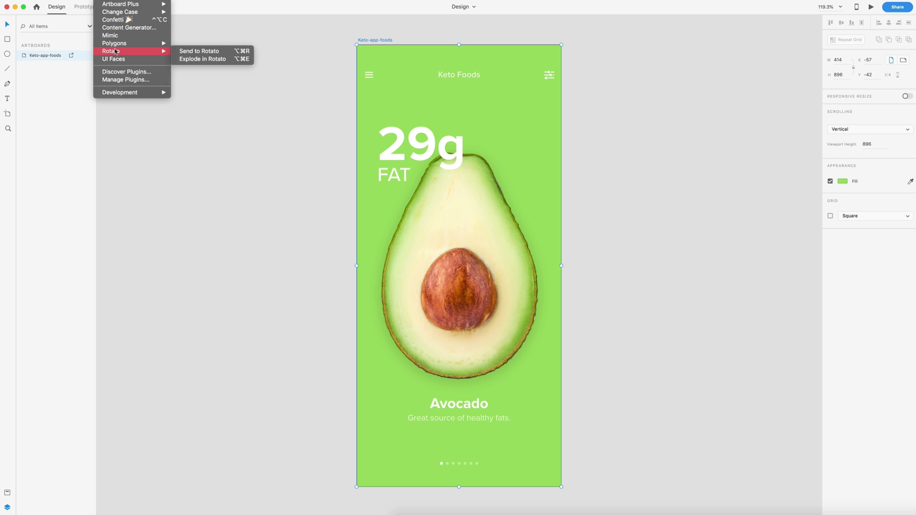
{"action": "left_click", "coordinate": [189, 60]}
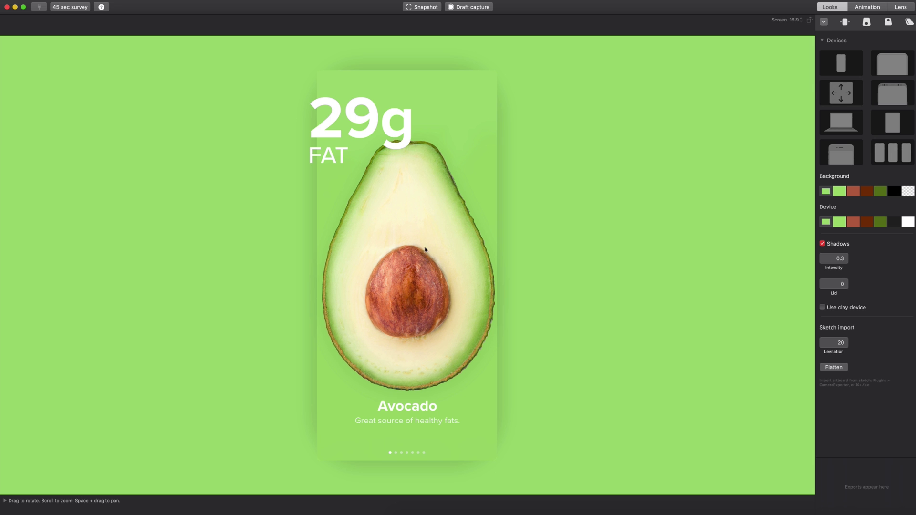
Step: Orbit around the exploded design to examine the levitation between its layers from the side
{"action": "left_click_drag", "start_coordinate": [337, 257], "coordinate": [376, 261]}
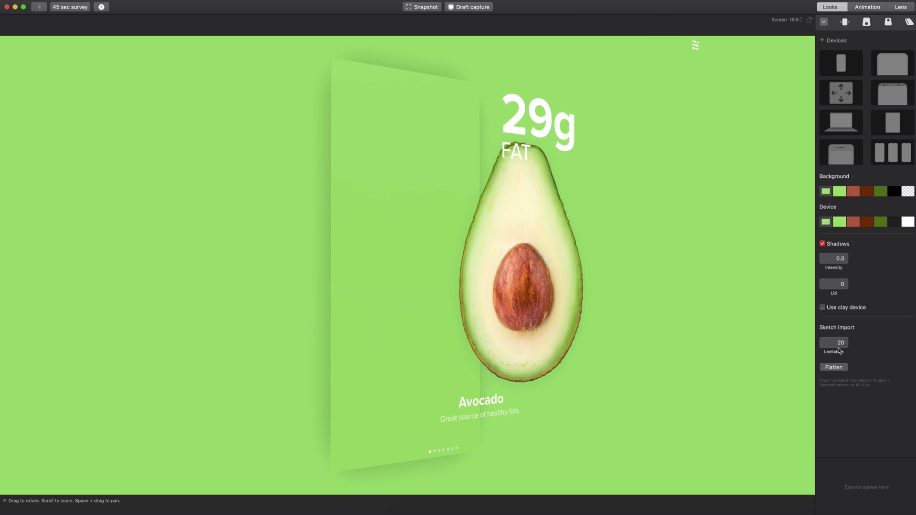
{"action": "mouse_move", "coordinate": [837, 354]}
{"action": "left_mouse_down"}
{"action": "mouse_move", "coordinate": [773, 360]}
{"action": "mouse_move", "coordinate": [835, 357]}
{"action": "left_mouse_up"}
{"action": "left_click_drag", "start_coordinate": [399, 259], "coordinate": [411, 262]}
{"action": "left_click_drag", "start_coordinate": [373, 204], "coordinate": [460, 195]}
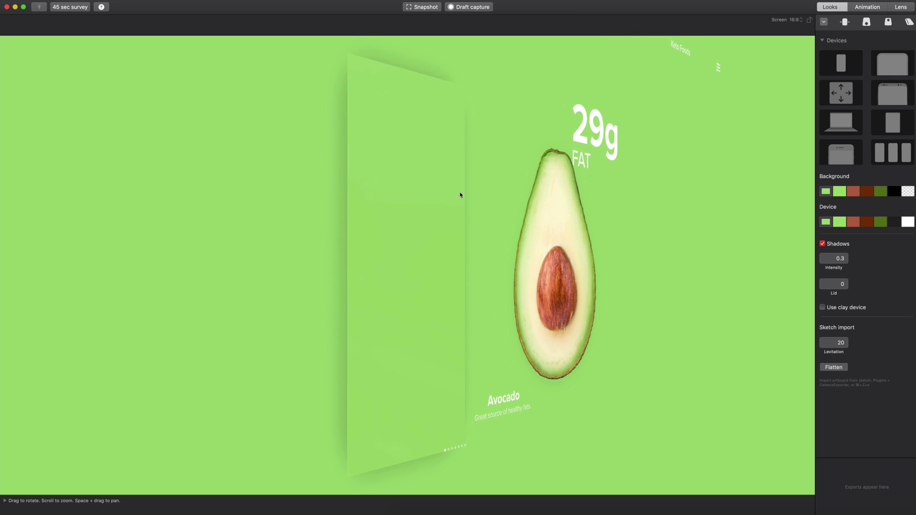
Step: Replace the two saved animation views with one tilted perspective view of the exploded layers
{"action": "left_click", "coordinate": [909, 23]}
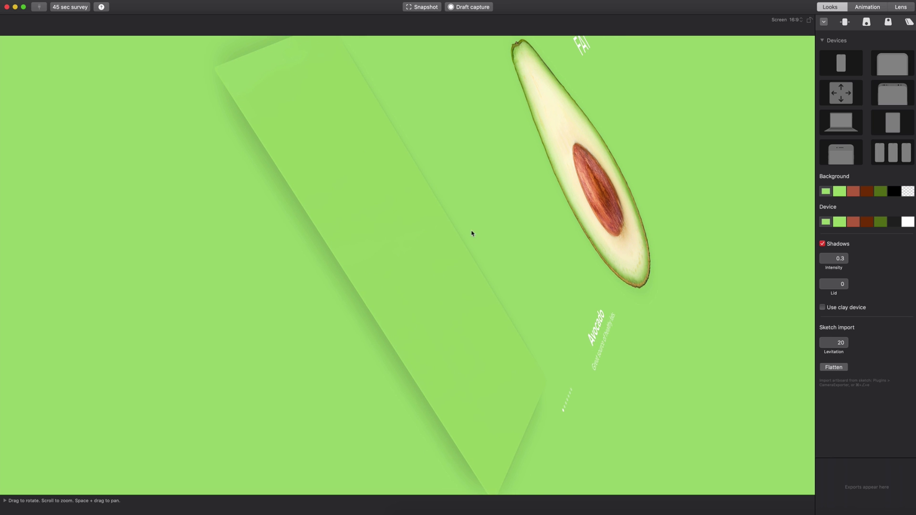
{"action": "left_click", "coordinate": [868, 6]}
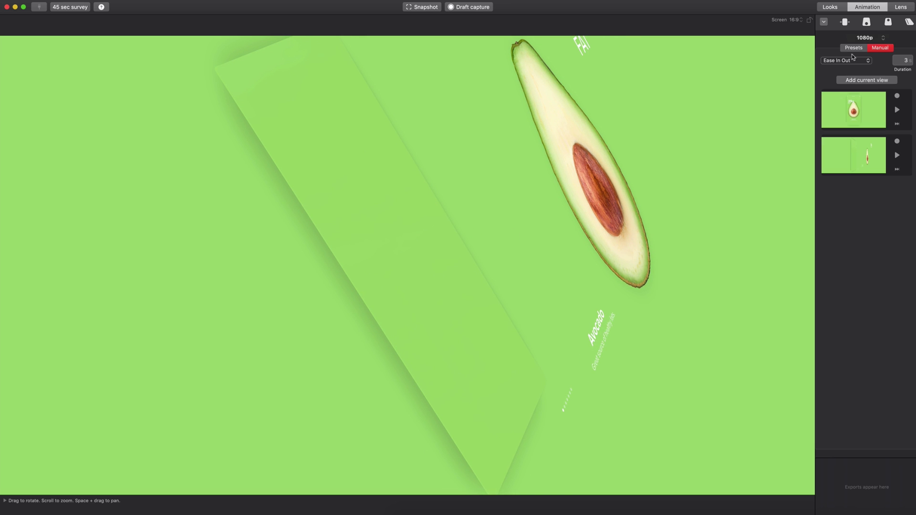
{"action": "left_click", "coordinate": [905, 124]}
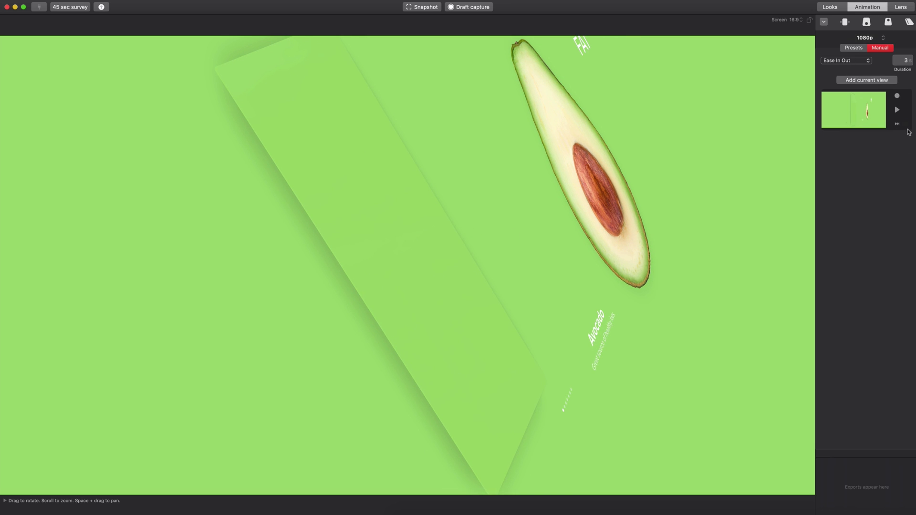
{"action": "left_click", "coordinate": [906, 124]}
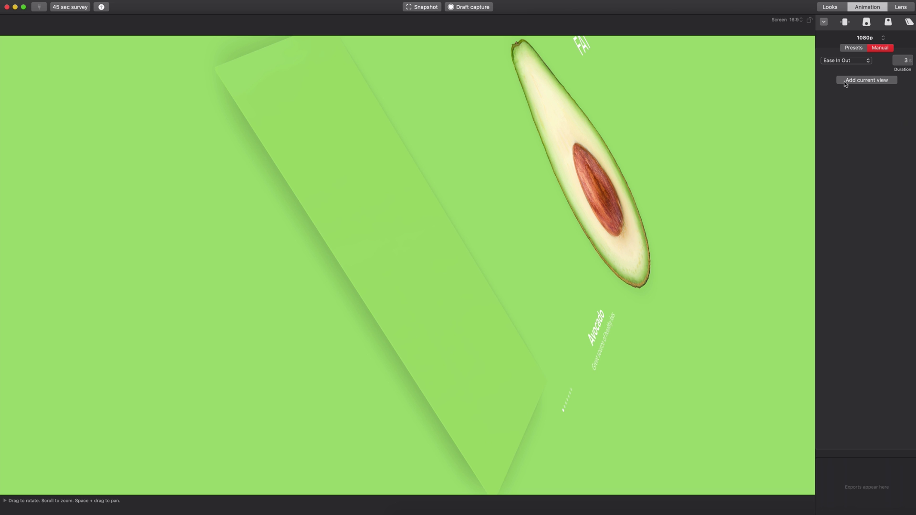
{"action": "left_click", "coordinate": [884, 81]}
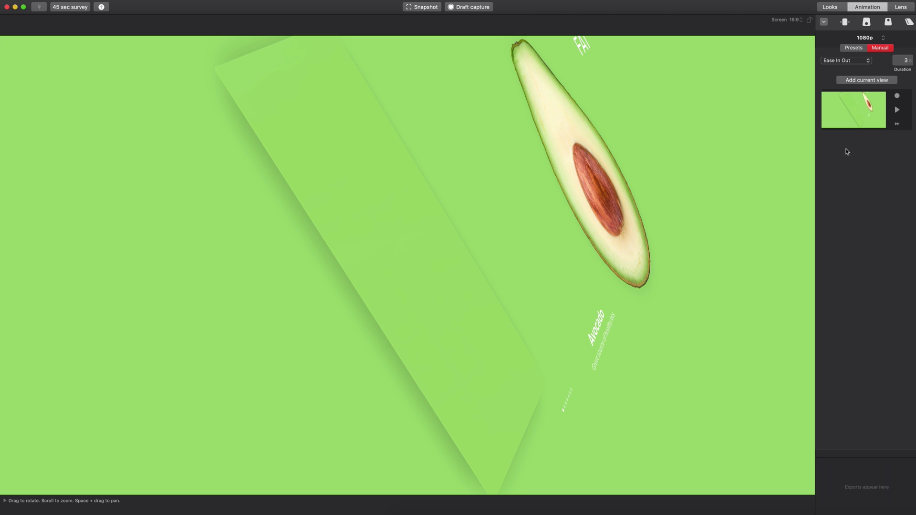
Step: Face the design straight on, set its levitation to 1, and add this front view to the manual animation
{"action": "left_click", "coordinate": [845, 22]}
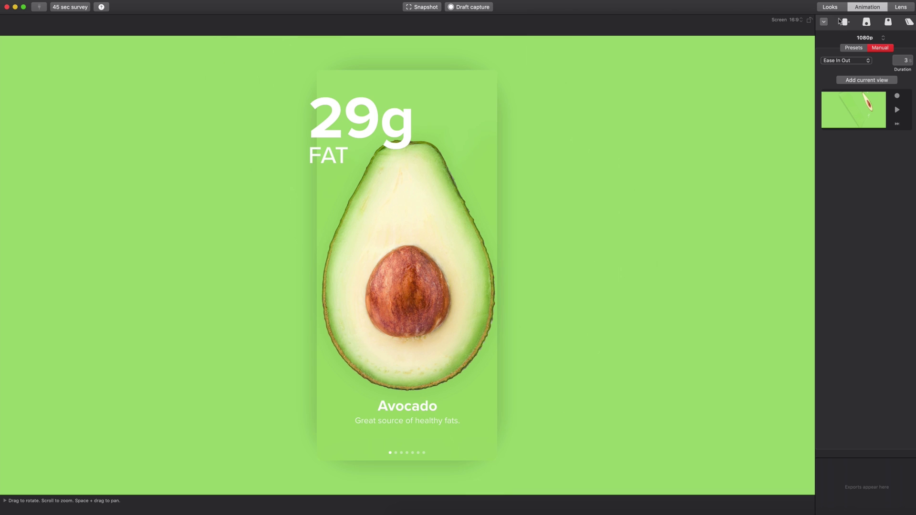
{"action": "left_click", "coordinate": [833, 8]}
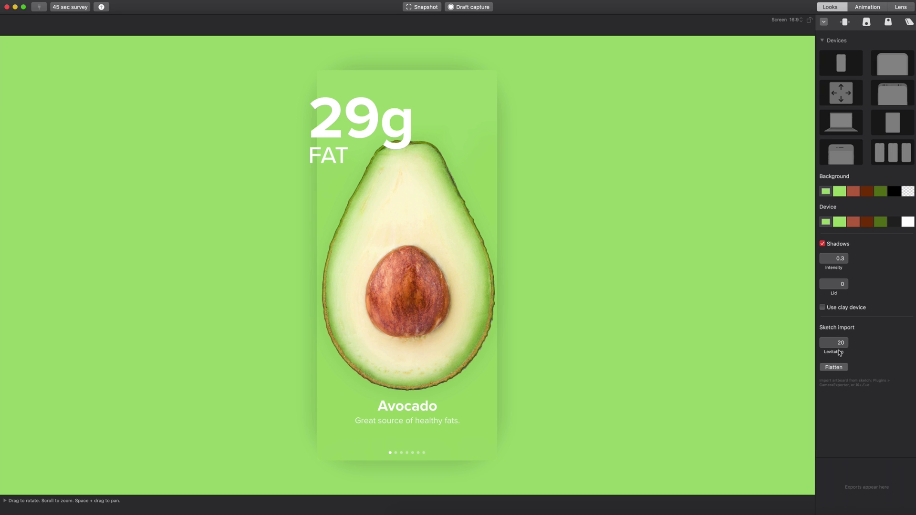
{"action": "double_click", "coordinate": [840, 343]}
{"action": "type", "text": "1"}
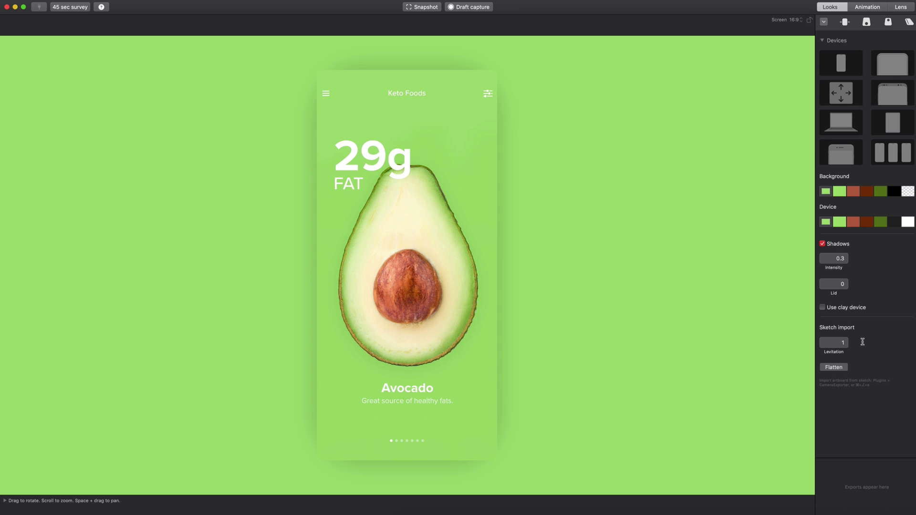
{"action": "left_click", "coordinate": [868, 7]}
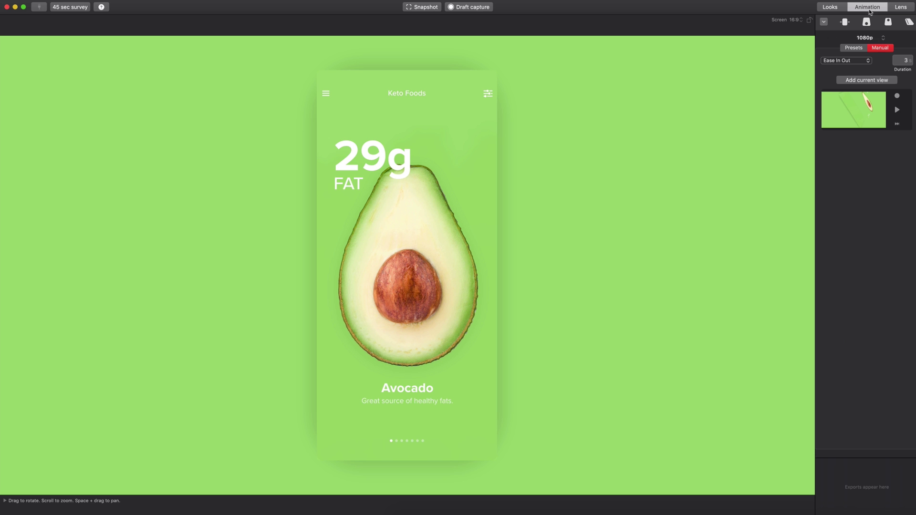
{"action": "left_click", "coordinate": [868, 80]}
Step: Preview the transitions between the tilted exploded view and the front view, finishing on the tilted one
{"action": "left_click", "coordinate": [897, 156]}
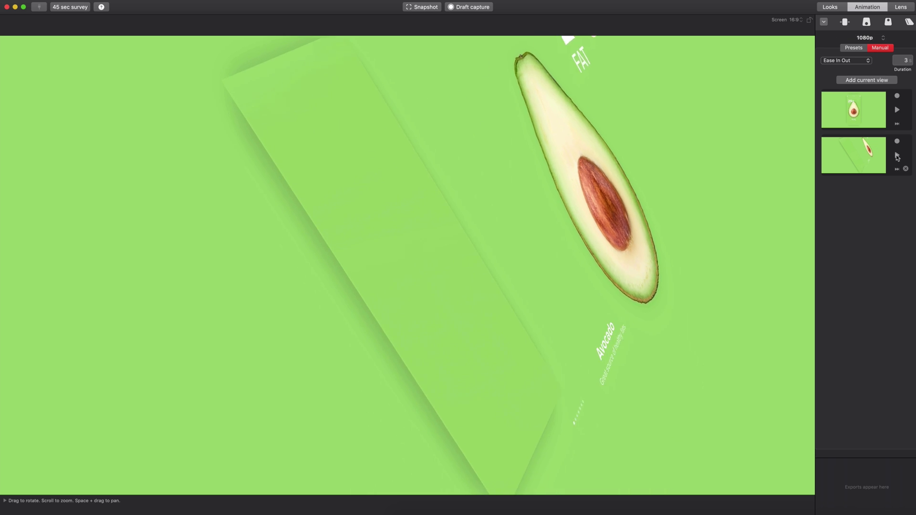
{"action": "left_click", "coordinate": [897, 110]}
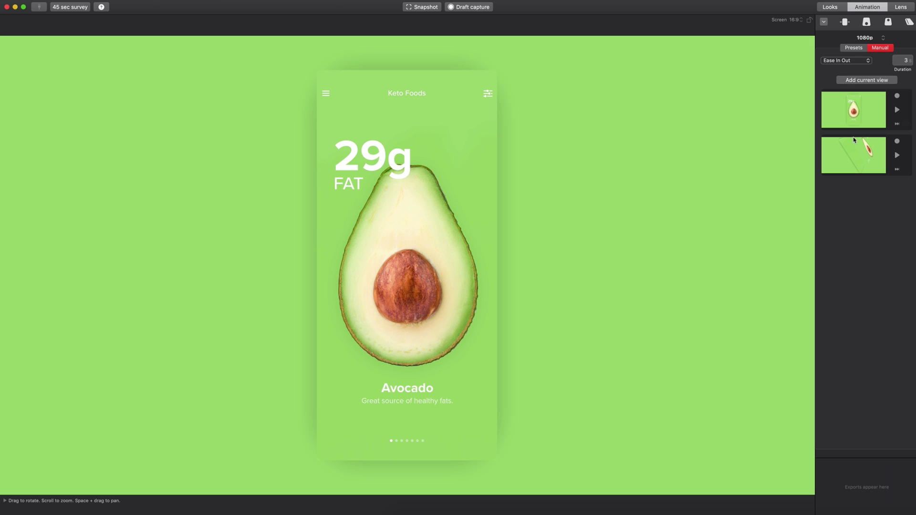
{"action": "left_click", "coordinate": [896, 155]}
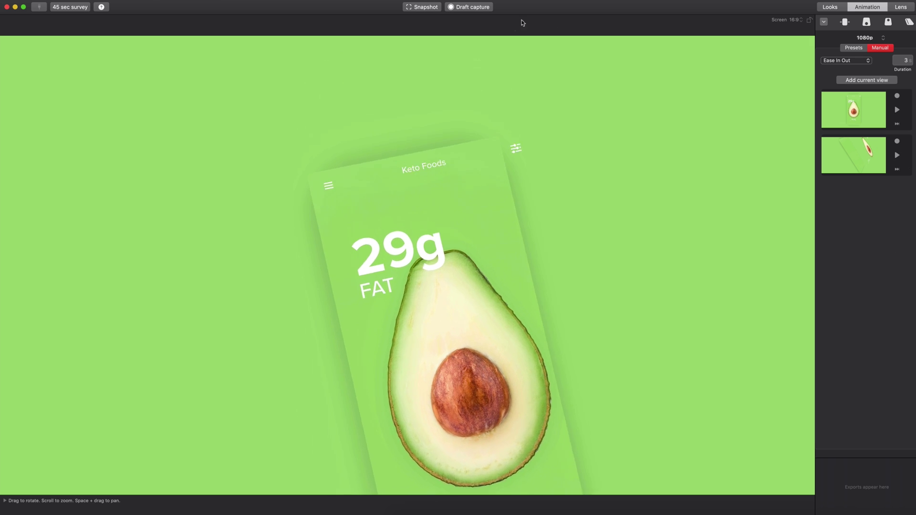
Step: Record a draft capture of the animation from the tilted exploded view to the front view
{"action": "left_click", "coordinate": [451, 7]}
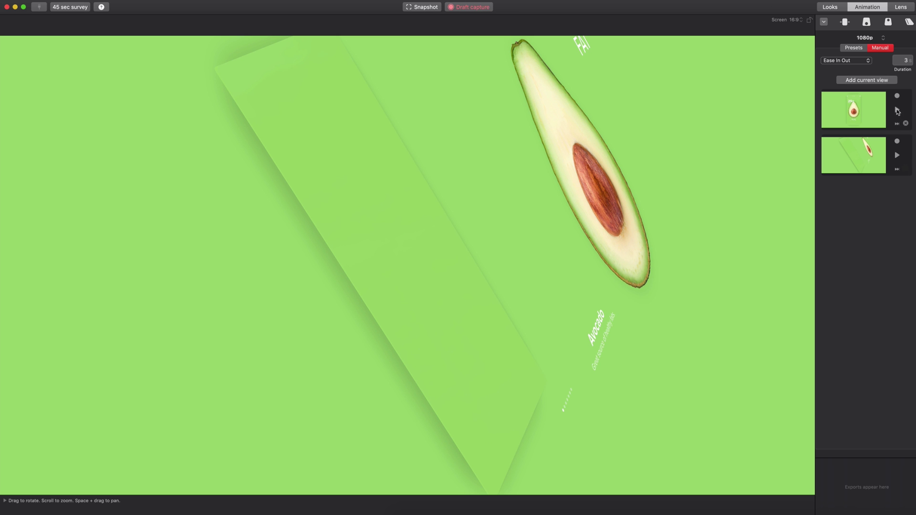
{"action": "left_click", "coordinate": [897, 112]}
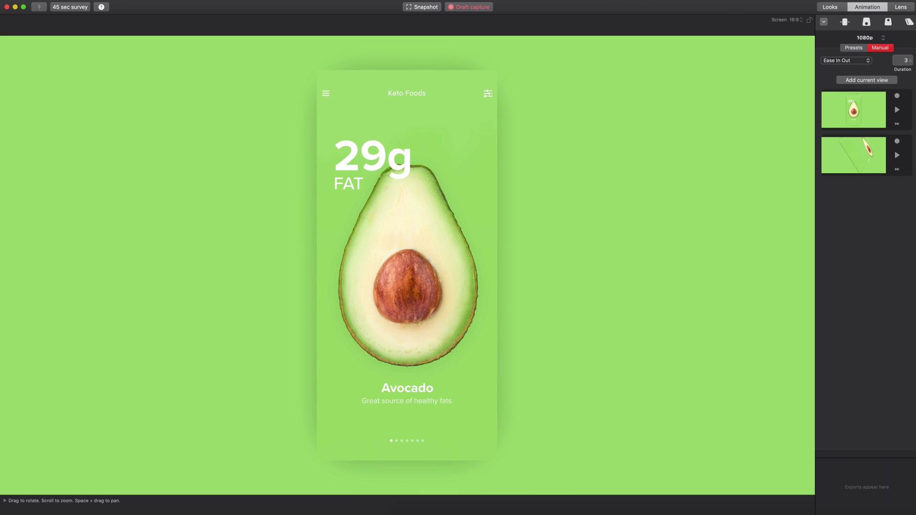
{"action": "left_click", "coordinate": [452, 7]}
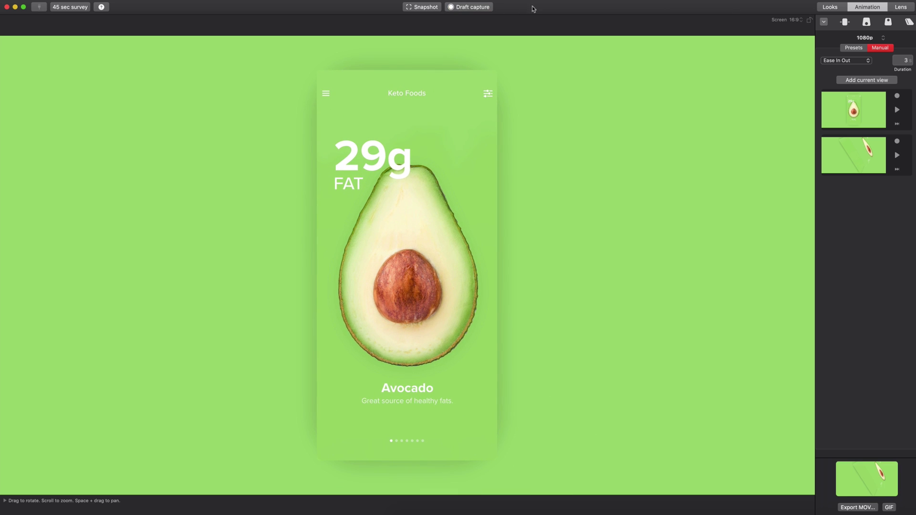